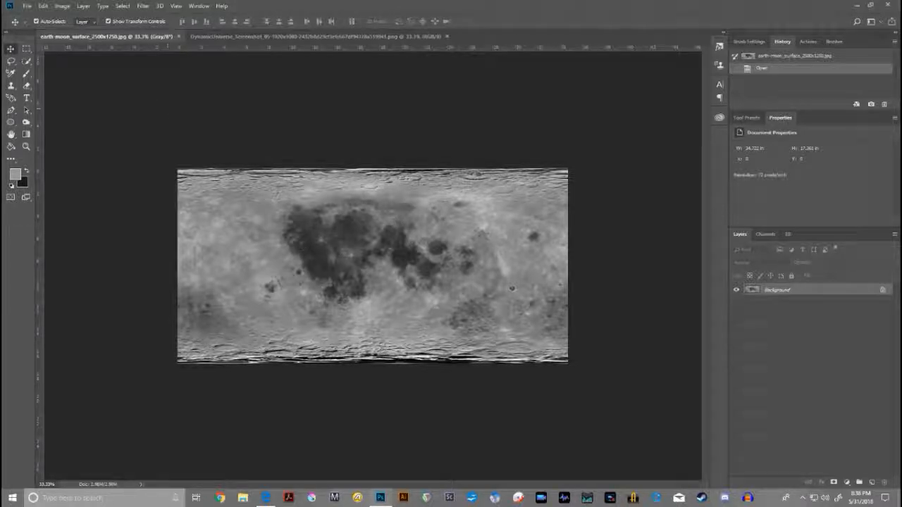
Convert the grayscale moon surface image to RGB Color mode and unlock its background layer
left_click(61, 7)
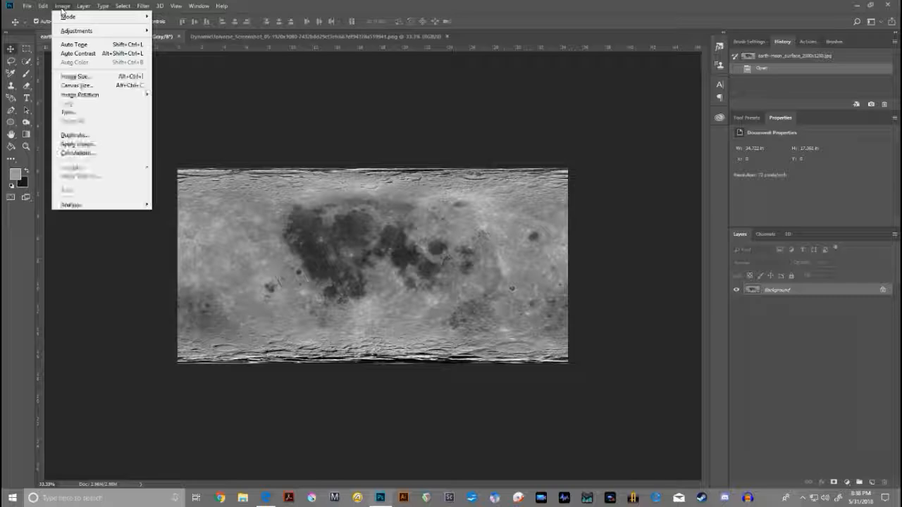
mouse_move(68, 17)
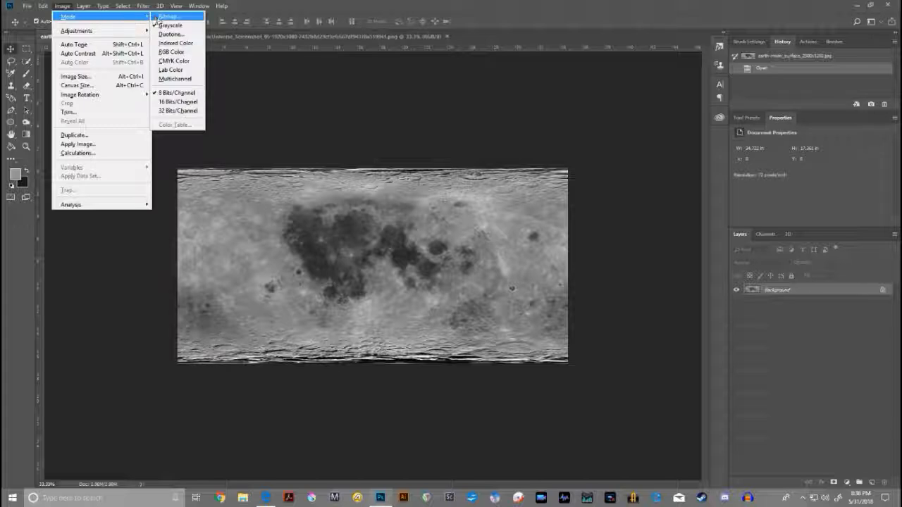
left_click(174, 54)
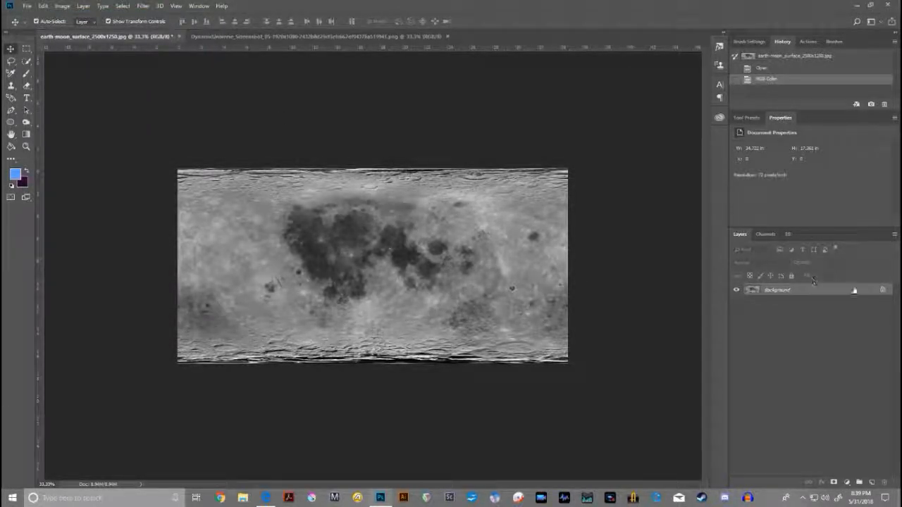
left_click(882, 289)
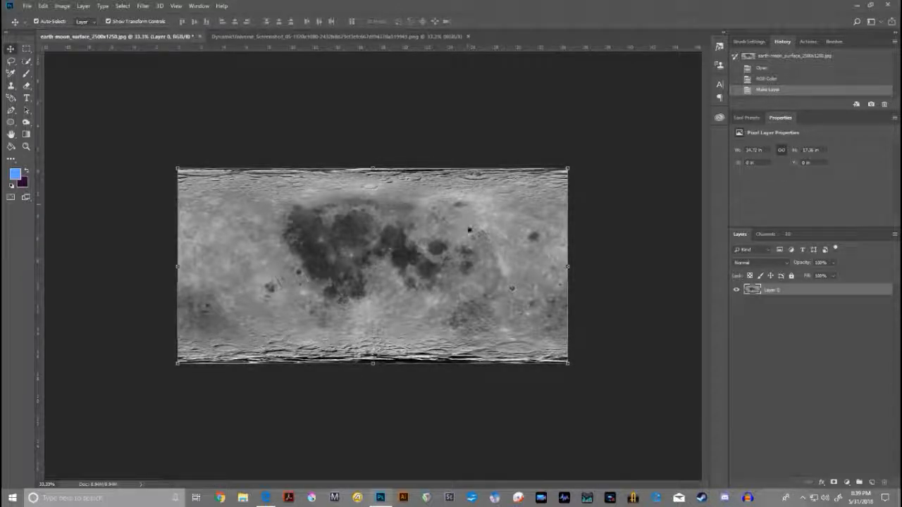
Add a new layer above the moon map with its blend mode set to Multiply, and make dark purple the foreground colour
left_click(871, 482)
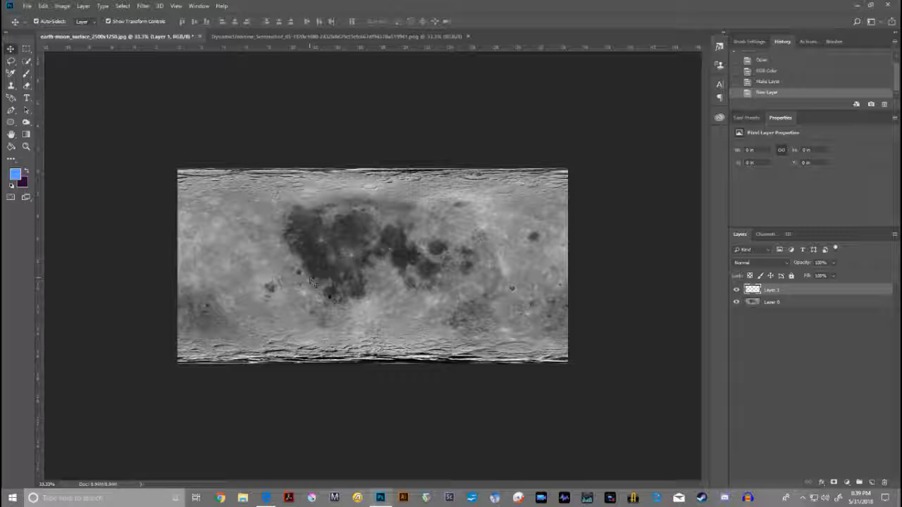
left_click(28, 172)
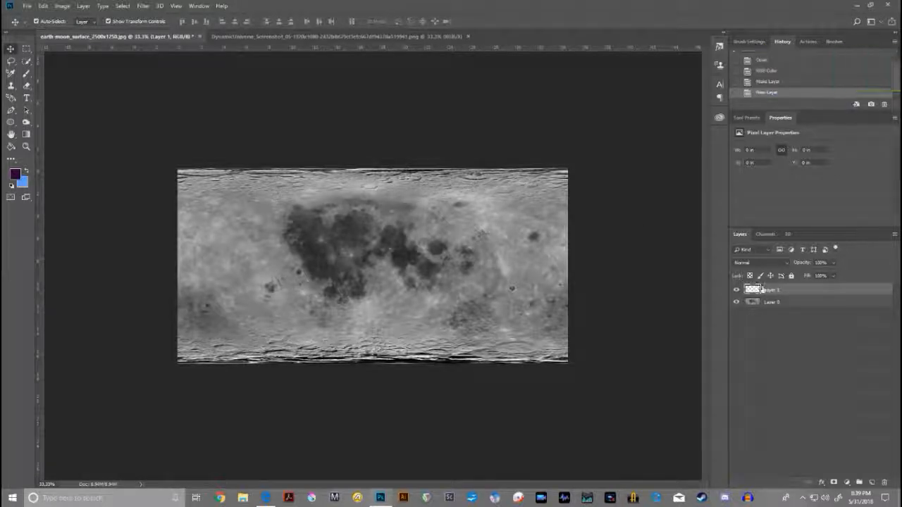
left_click(788, 263)
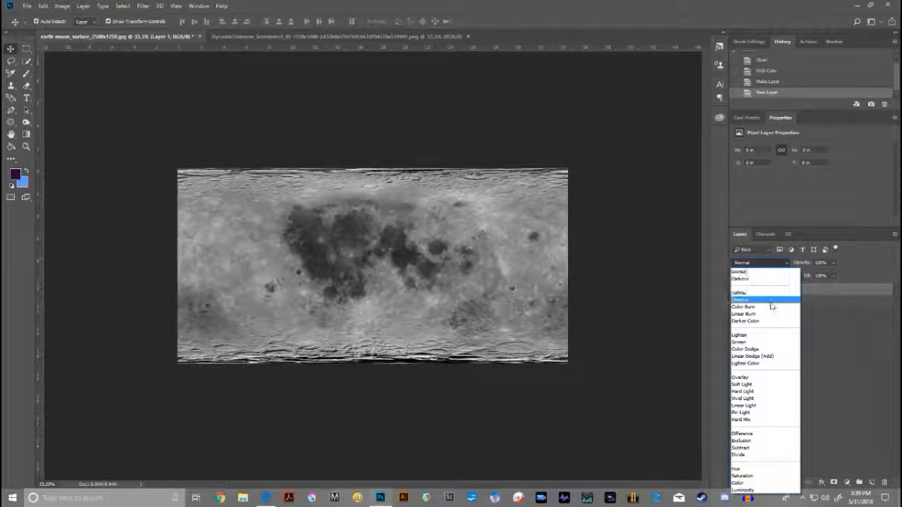
left_click(771, 301)
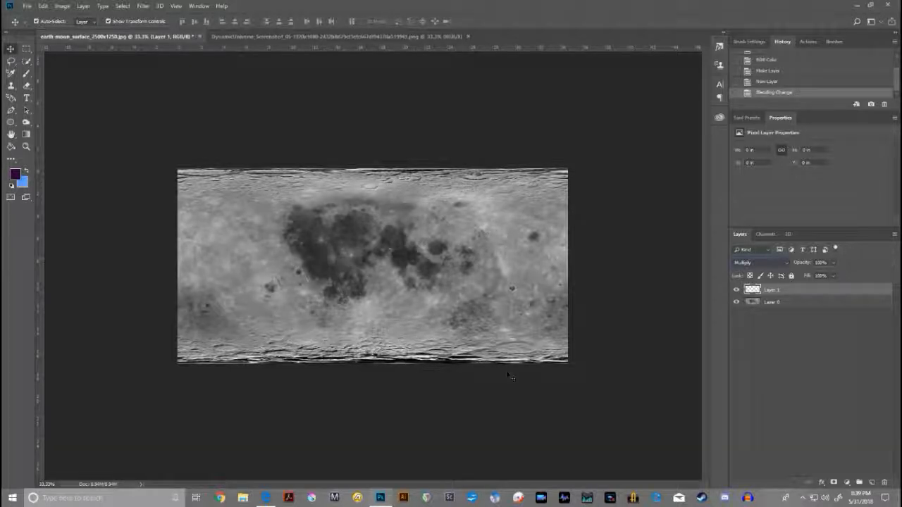
Fill the Multiply layer with dark purple using the Paint Bucket and merge it down into the moon map
left_click(11, 146)
left_click(258, 219)
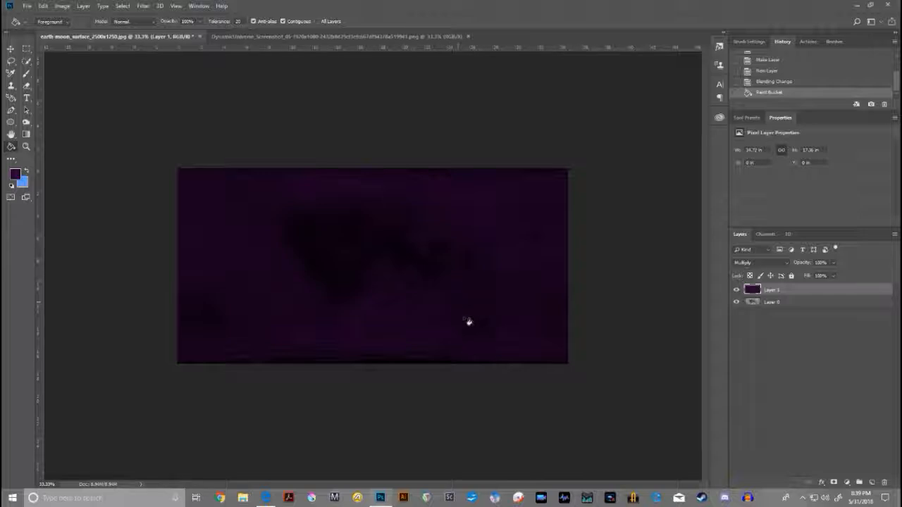
right_click(773, 291)
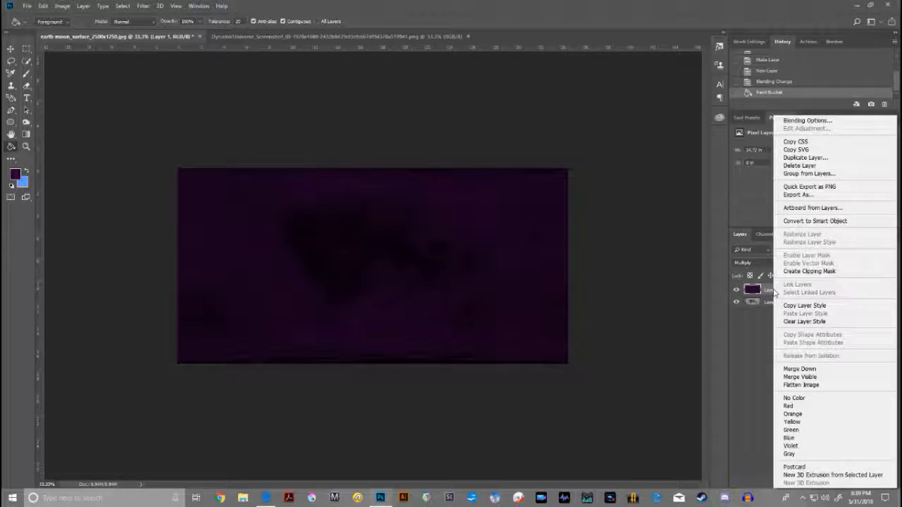
left_click(791, 369)
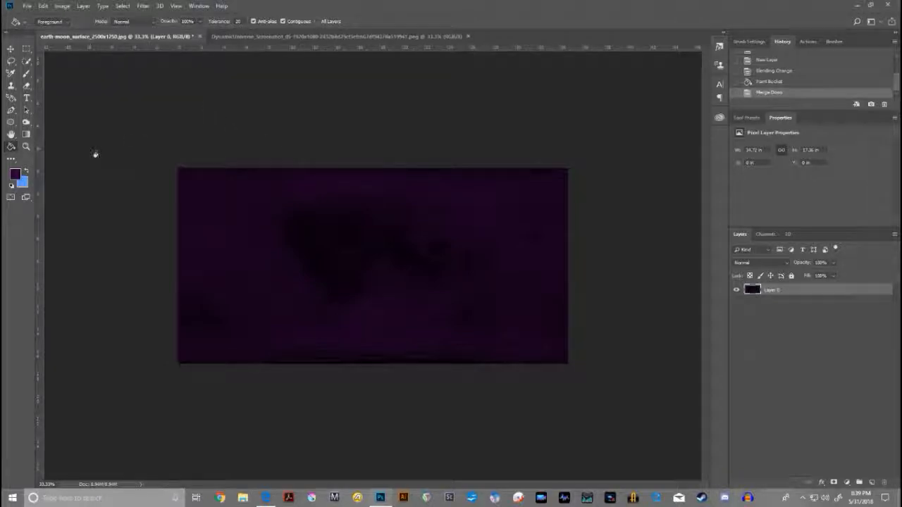
Brighten the purple moon map with a Brightness/Contrast adjustment, raising both brightness and contrast
left_click(62, 5)
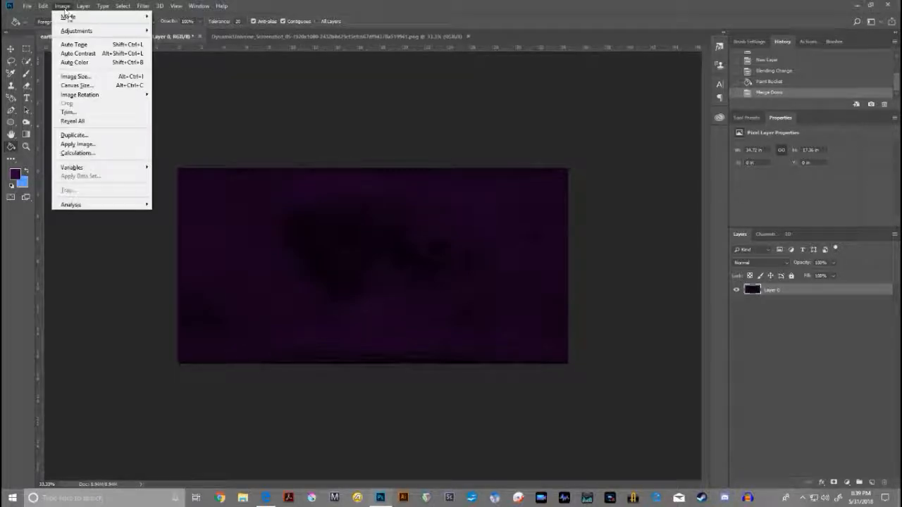
mouse_move(84, 32)
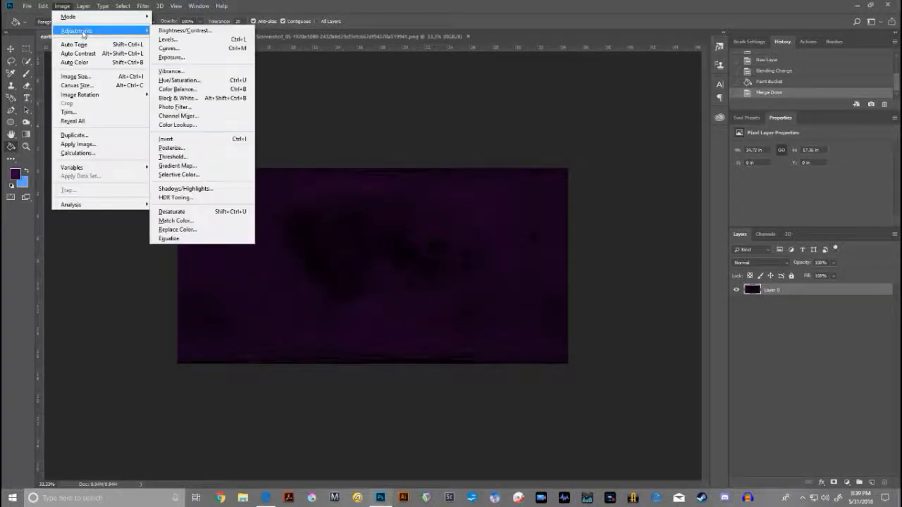
left_click(182, 31)
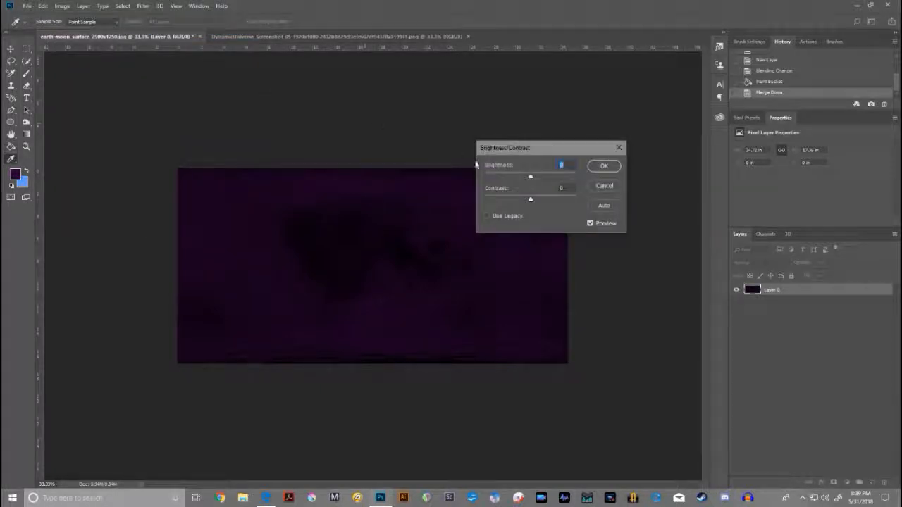
left_click_drag(531, 202, 559, 203)
left_click_drag(532, 178, 537, 205)
left_click(604, 166)
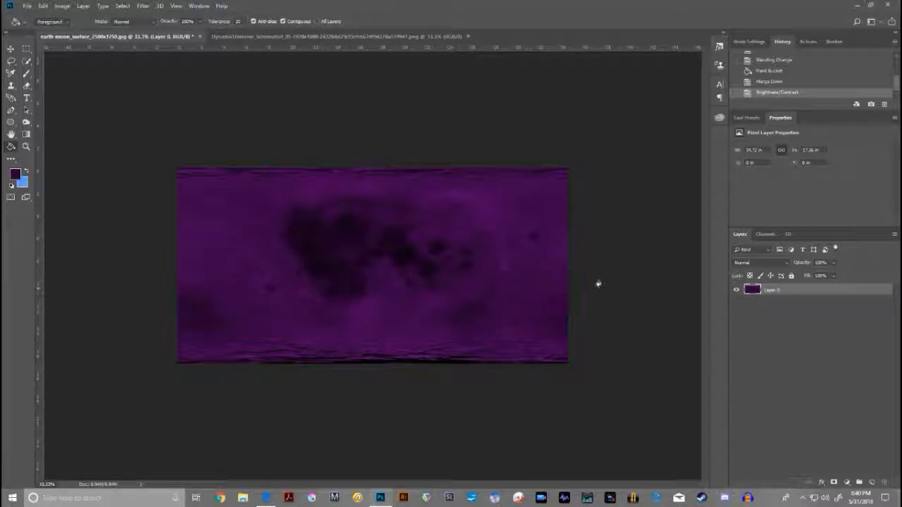
Add a new layer and place the light blue text "MAKE STUFF" in Metal Lord, 72 pt, on the left half of the map
left_click(872, 484)
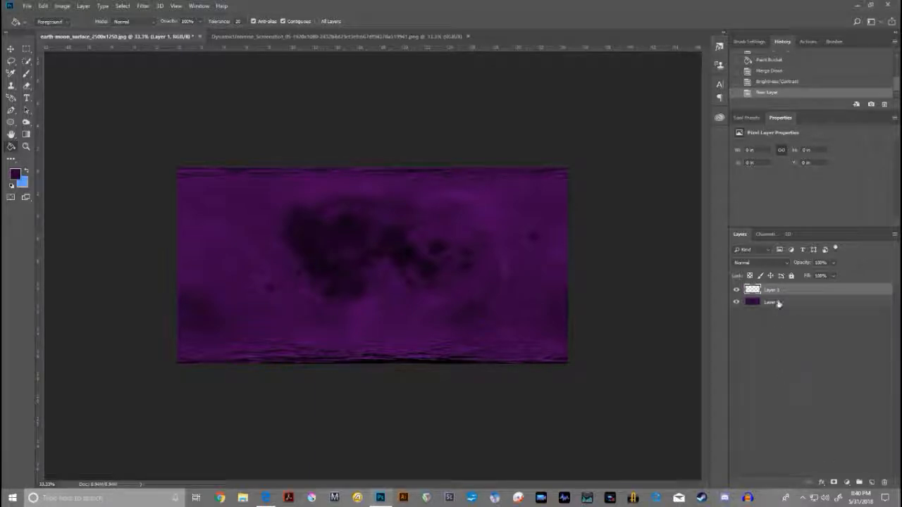
left_click(26, 99)
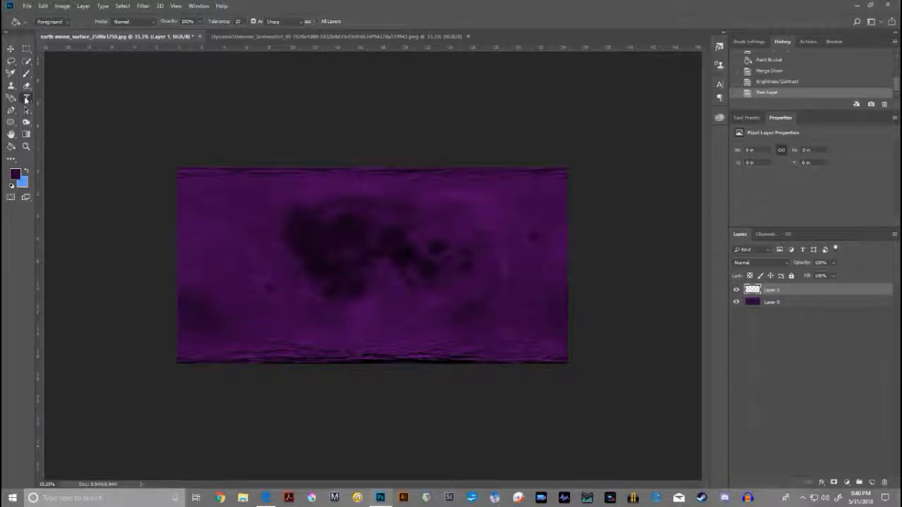
left_click(25, 171)
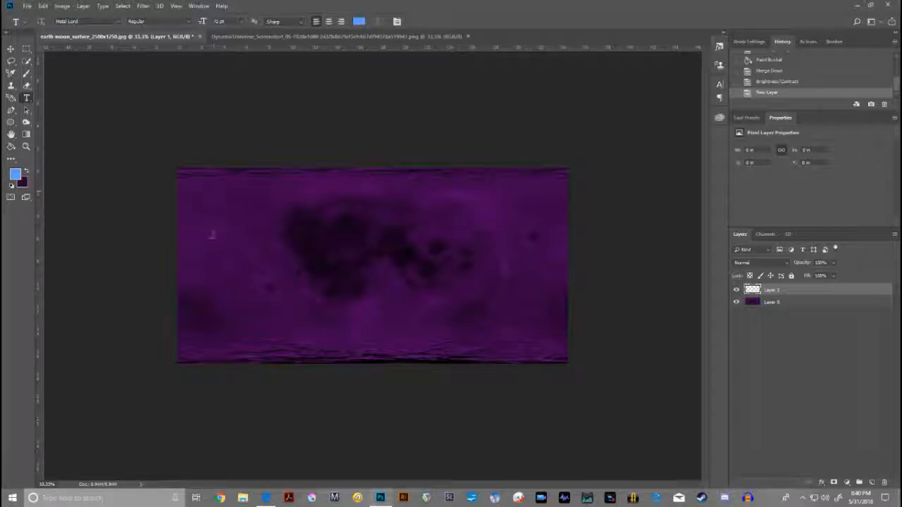
left_click(219, 254)
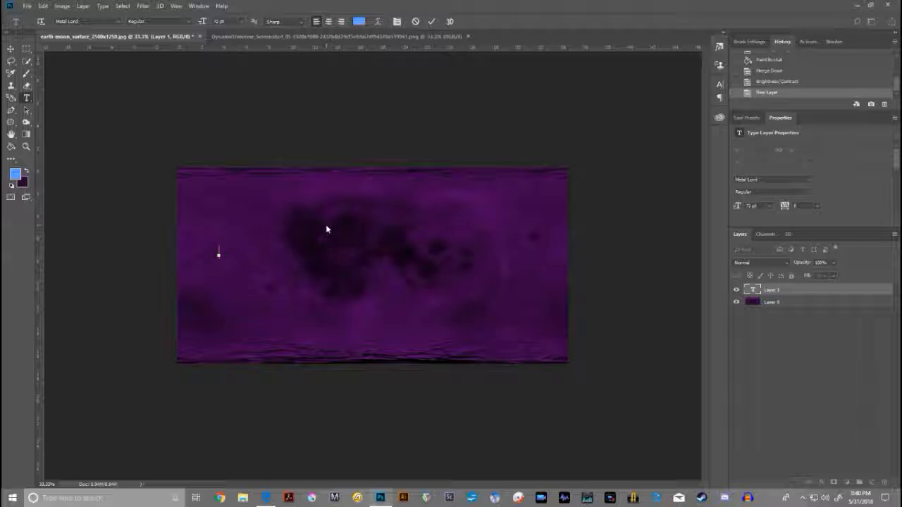
type("MAKE STUFF")
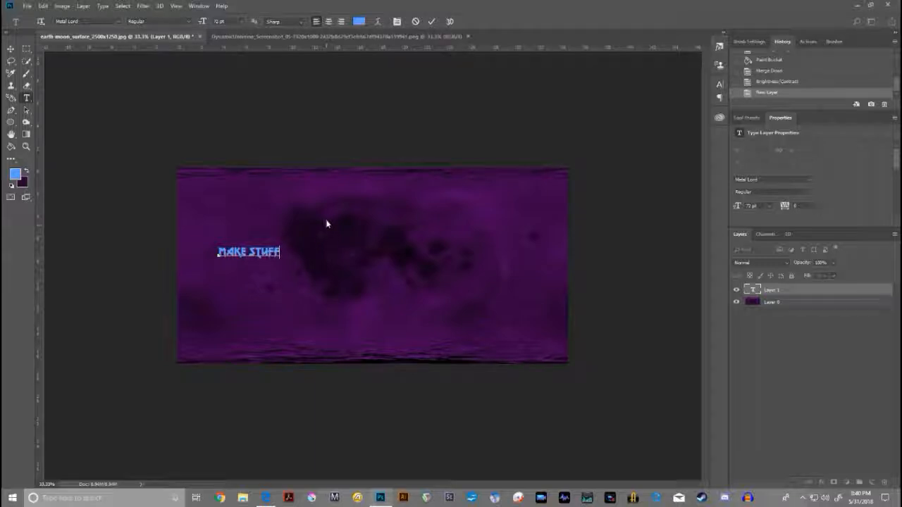
left_click(432, 21)
Scale the MAKE STUFF text up to about 173%
left_click(11, 49)
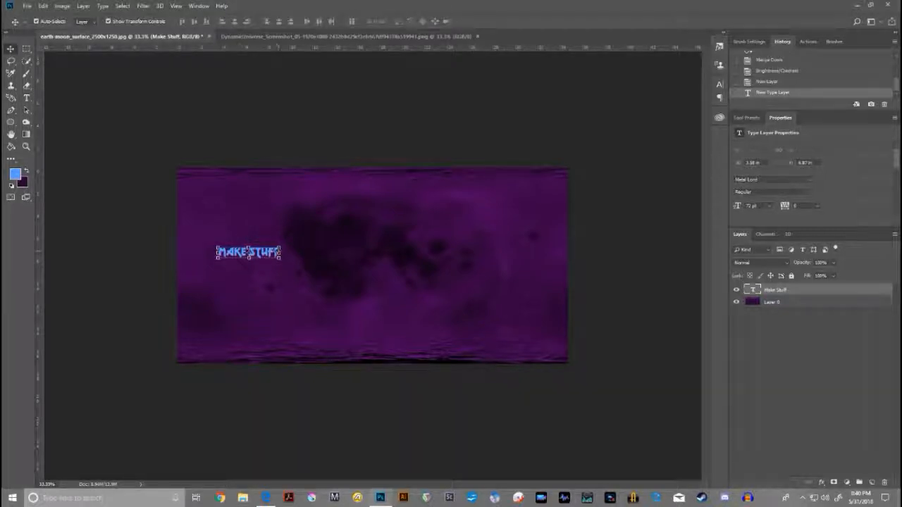
left_click_drag(280, 247, 298, 267)
left_click_drag(296, 263, 296, 263)
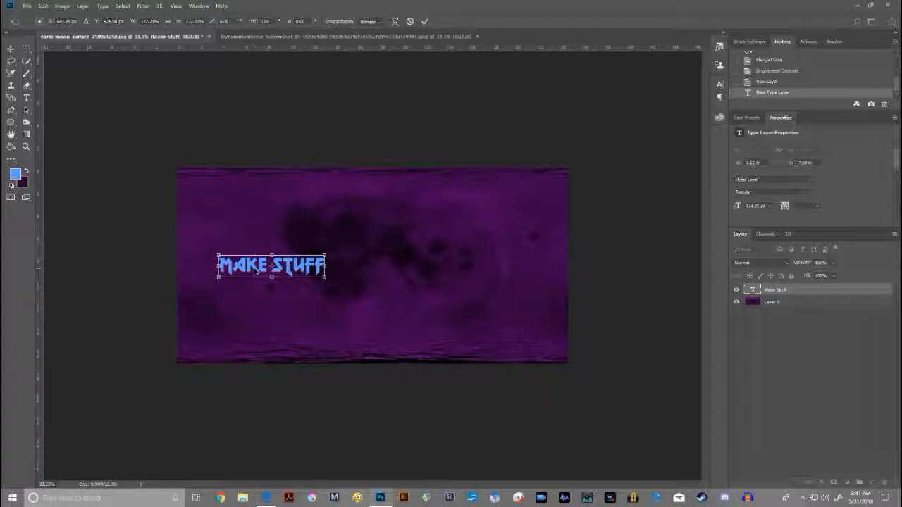
key("Return")
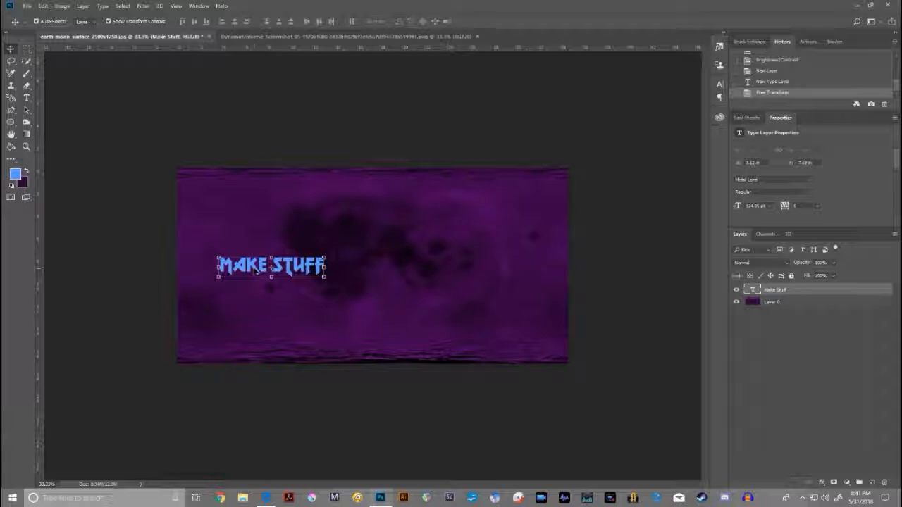
Duplicate the MAKE STUFF text onto the right half of the map and adjust the horizontal placement of both copies
left_click_drag(255, 270, 447, 268, "alt")
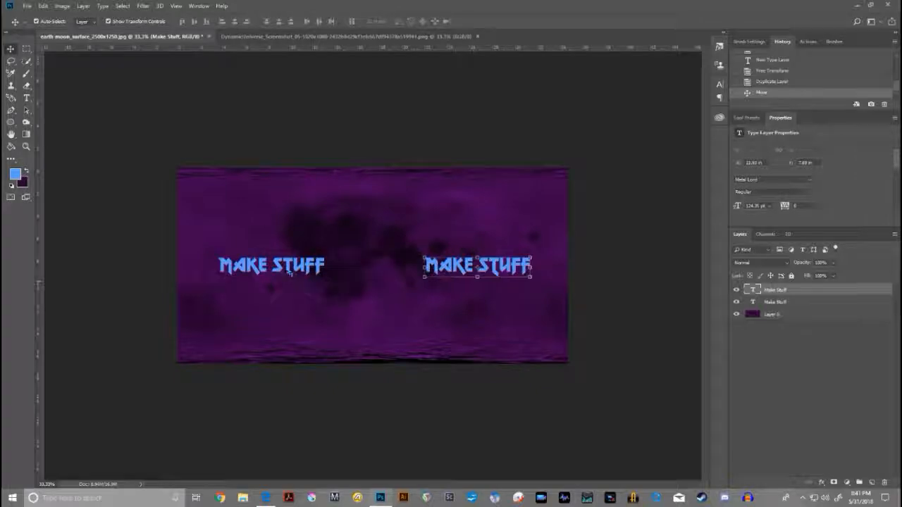
mouse_move(441, 268)
left_mouse_down()
mouse_move(432, 269)
mouse_move(444, 267)
left_mouse_up()
mouse_move(279, 266)
left_mouse_down()
mouse_move(269, 266)
mouse_move(288, 266)
left_mouse_up()
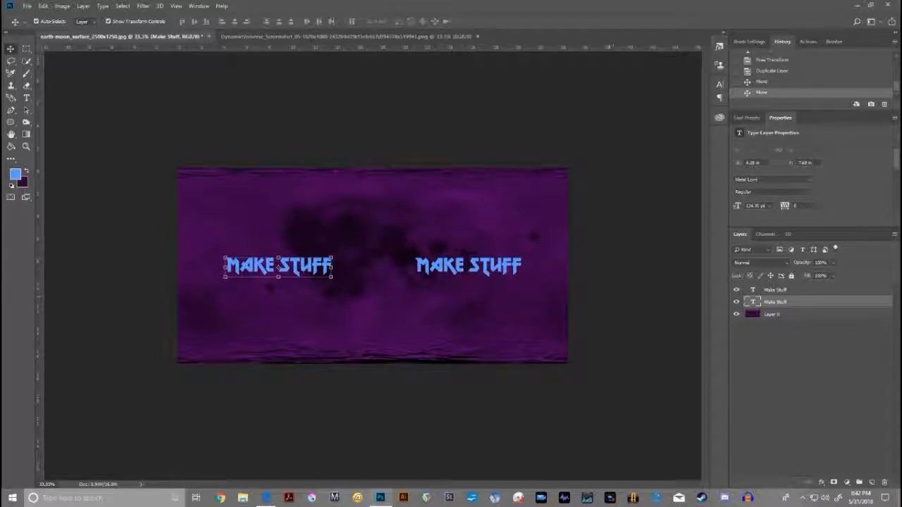
Rasterize both MAKE STUFF type layers
left_click(789, 292)
right_click(791, 294)
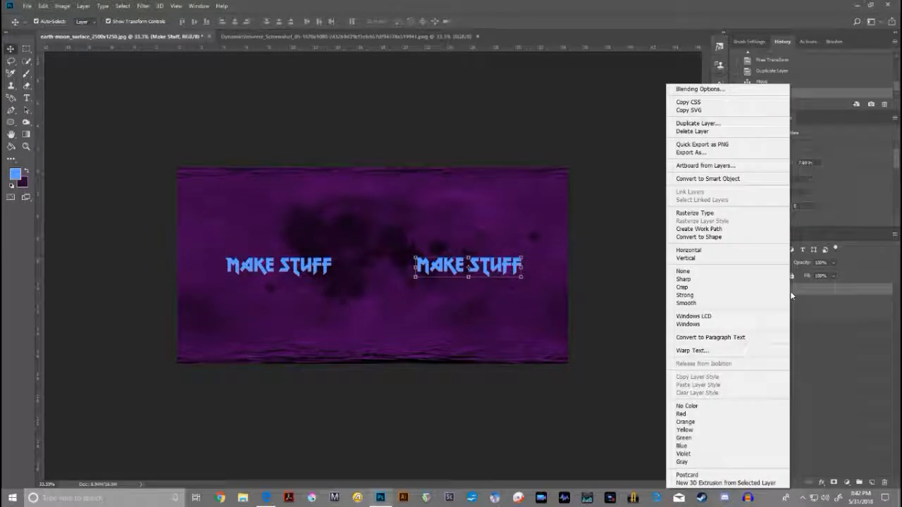
left_click(737, 214)
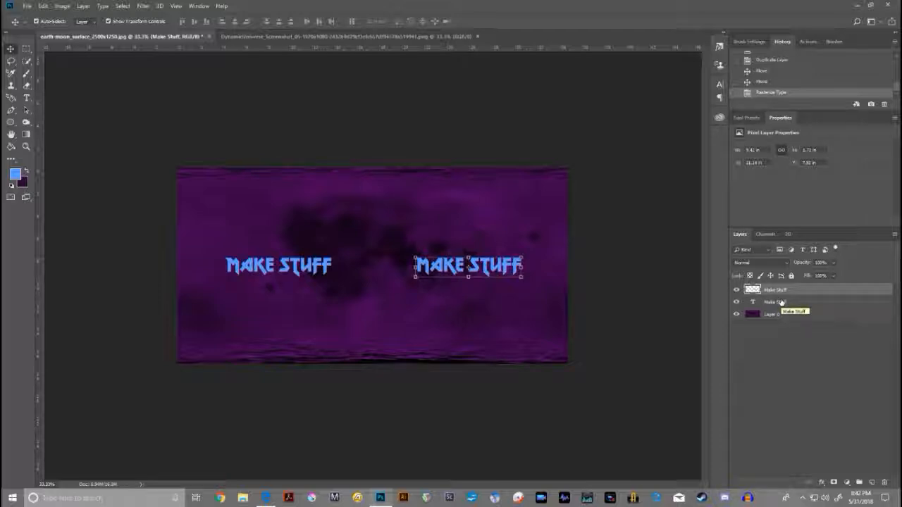
right_click(782, 301)
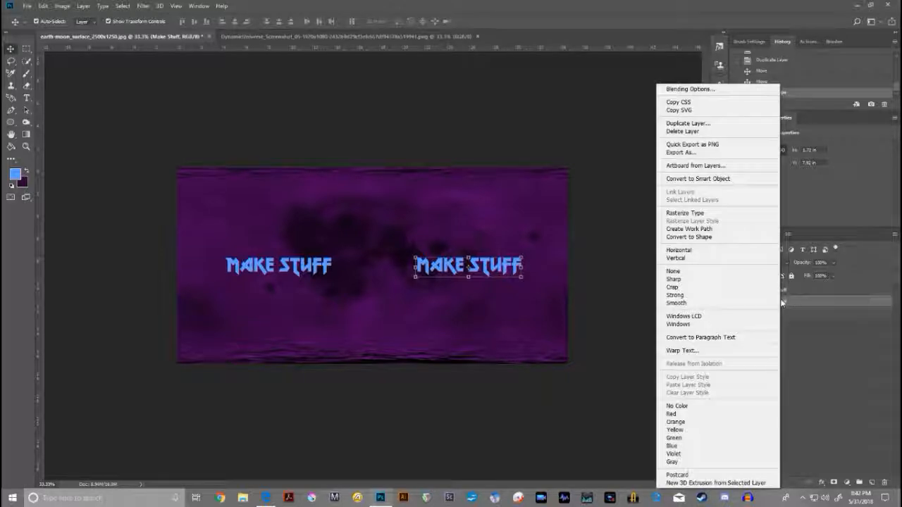
left_click(733, 213)
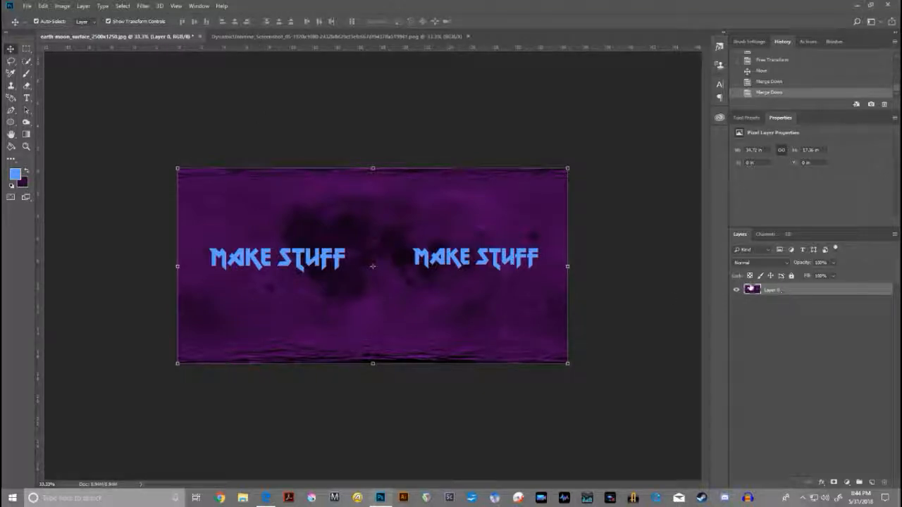
Create a Sphere mesh preset from the merged layer without switching to the 3D workspace, and dolly the 3D camera closer to it
left_click(160, 7)
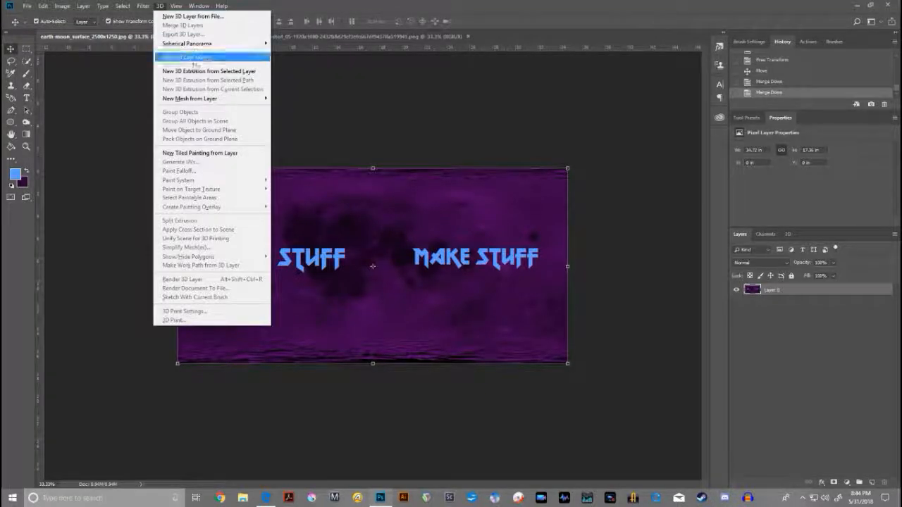
mouse_move(207, 101)
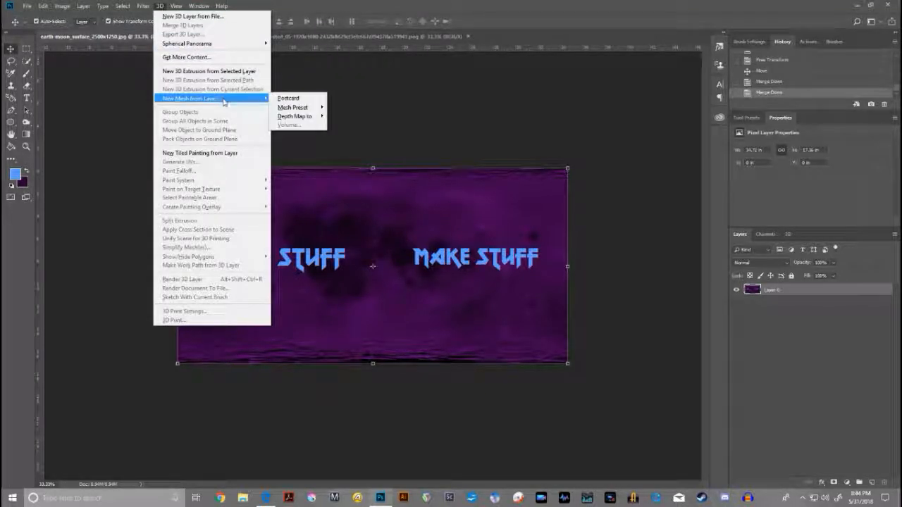
mouse_move(289, 110)
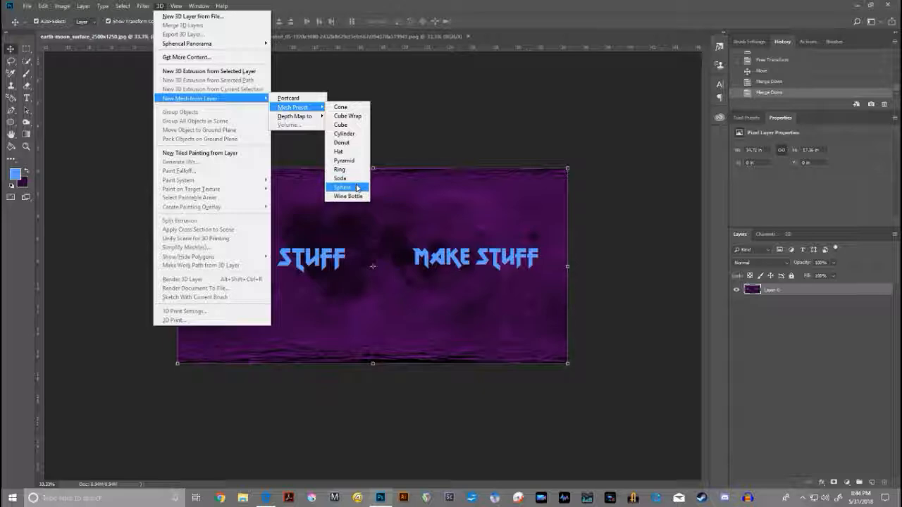
left_click(356, 188)
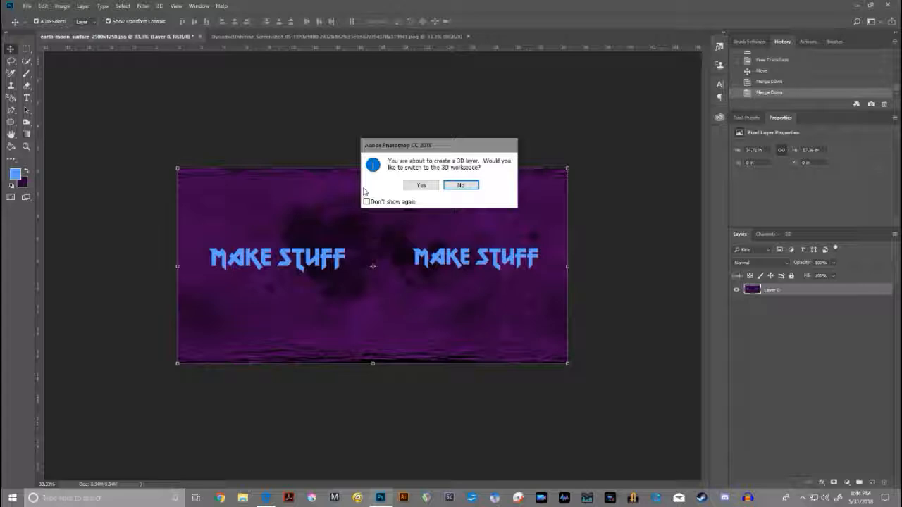
left_click(462, 185)
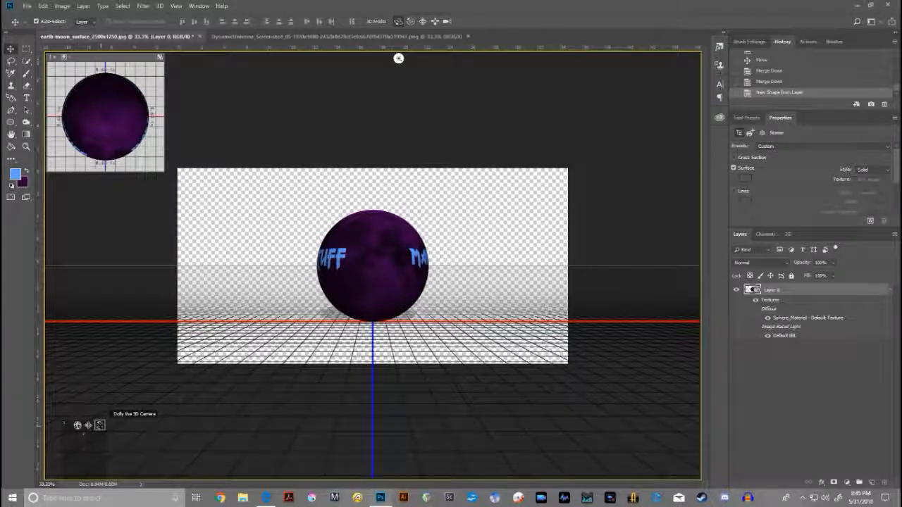
left_click_drag(99, 425, 138, 490)
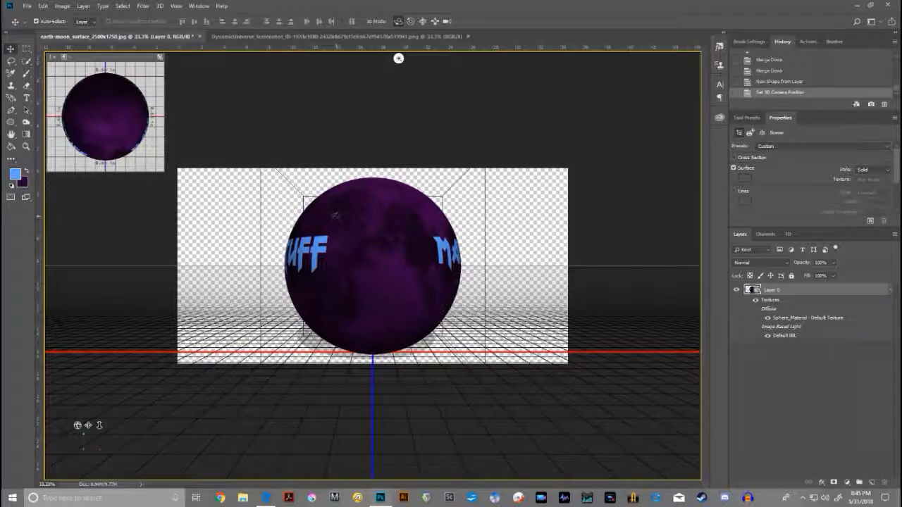
From the top view, rotate the sphere mesh about 85° around its Y axis so MAKE STUFF faces the front
left_click(336, 215)
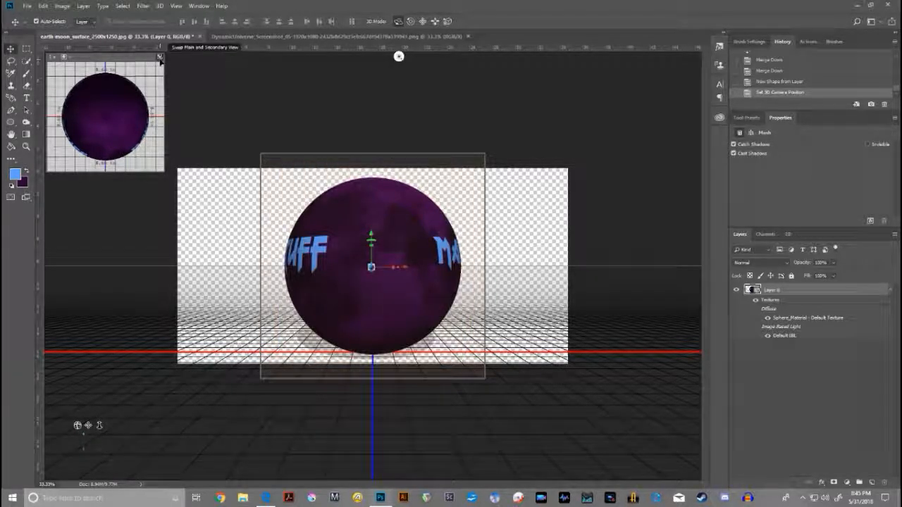
left_click(159, 57)
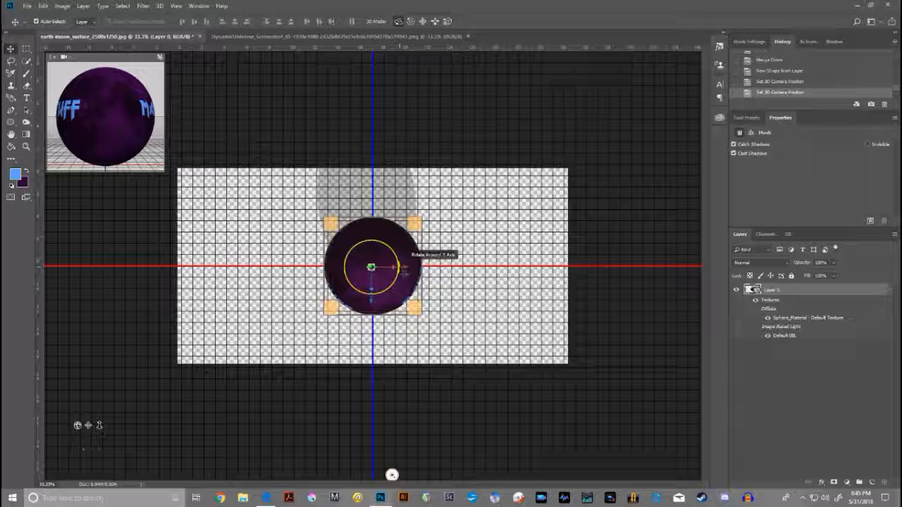
left_click_drag(404, 270, 373, 251)
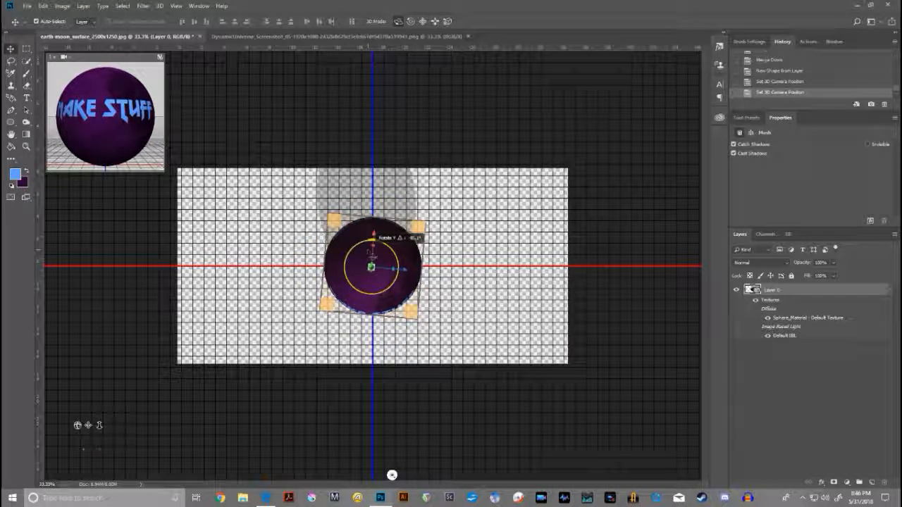
left_click_drag(373, 252, 370, 251)
left_click_drag(368, 251, 369, 252)
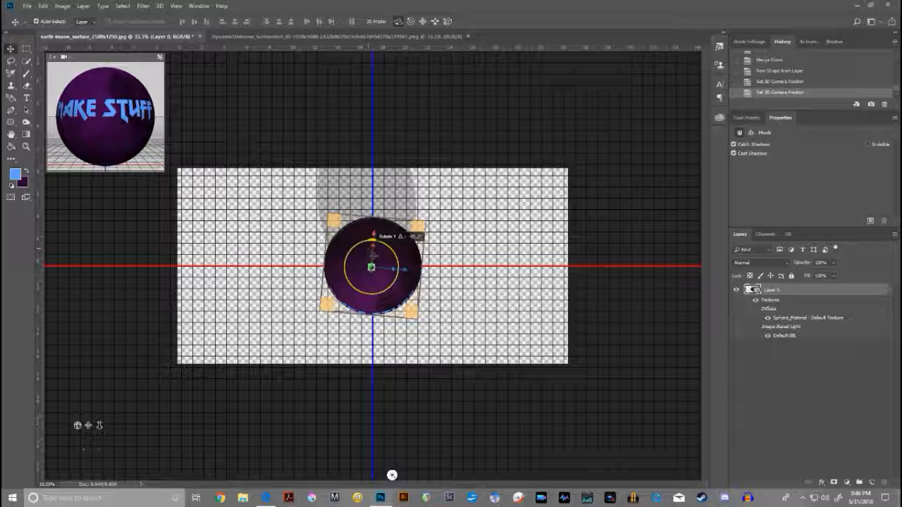
left_click_drag(372, 252, 372, 253)
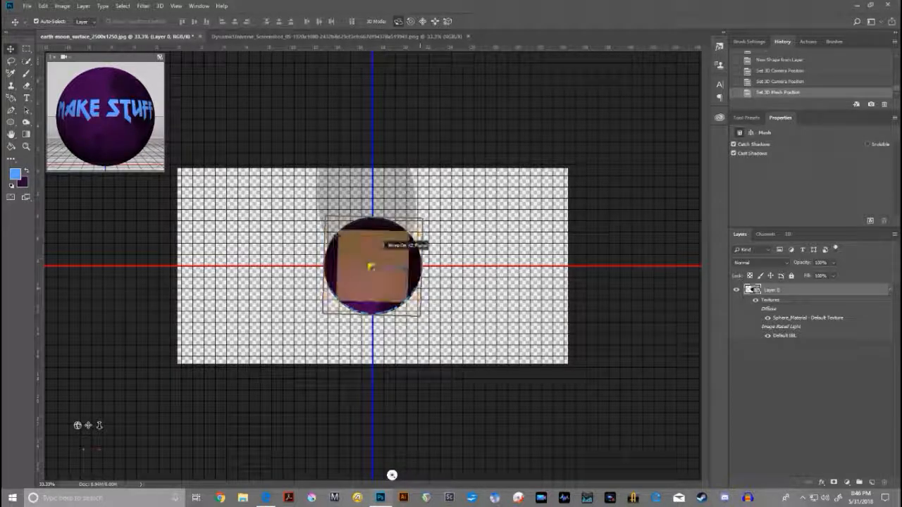
Save the document to the Desktop as a Photoshop file named earth-moon_surface_2500x1250
left_click(27, 6)
left_click(39, 111)
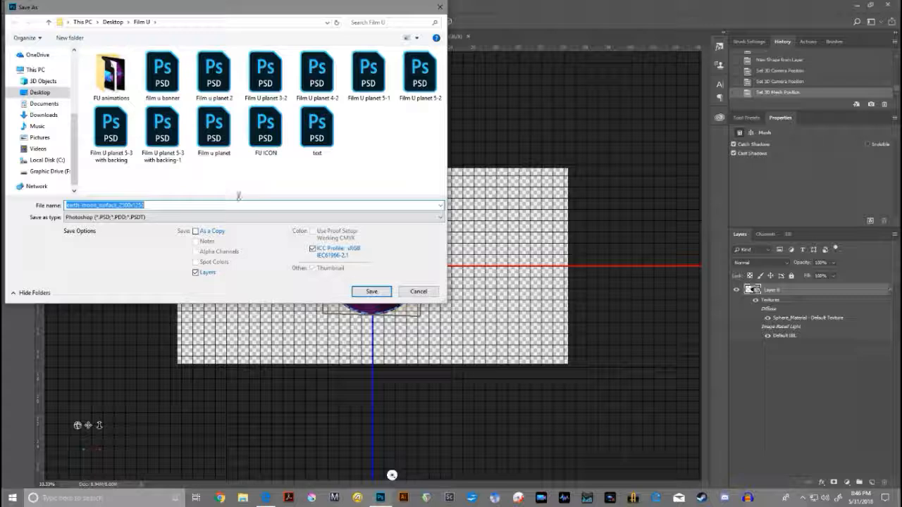
left_click(113, 22)
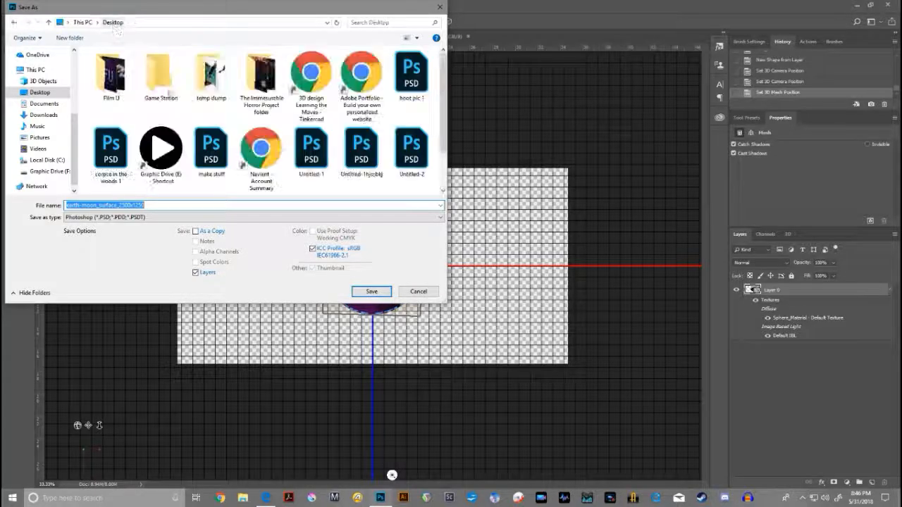
left_click(371, 292)
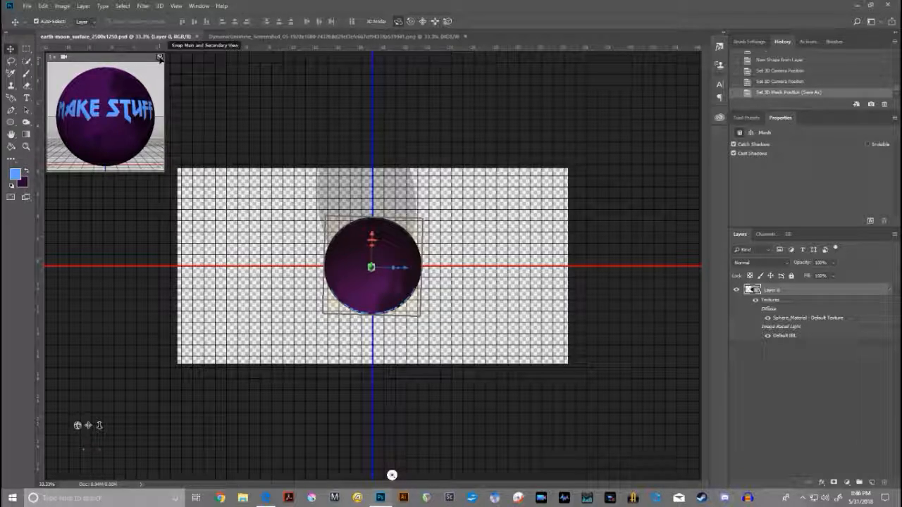
Restore the front camera view as the main view and create a video timeline for the sphere layer
left_click(160, 57)
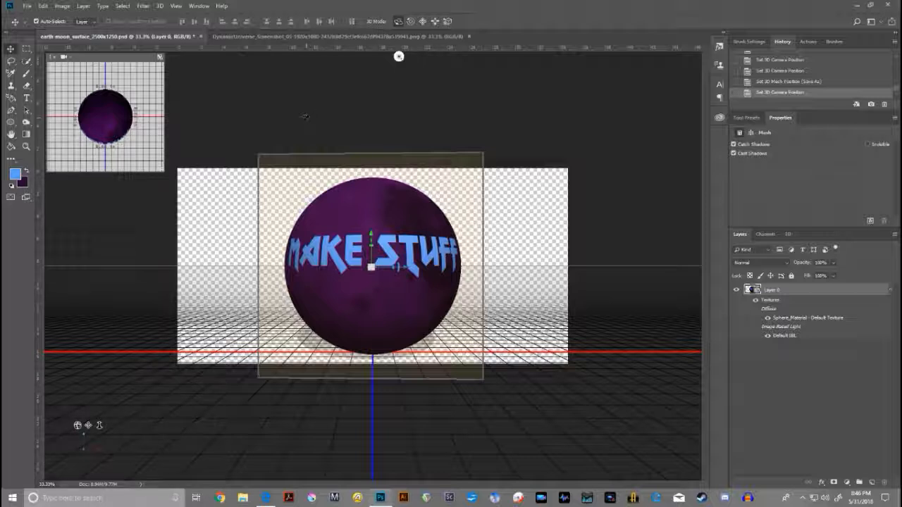
left_click(198, 5)
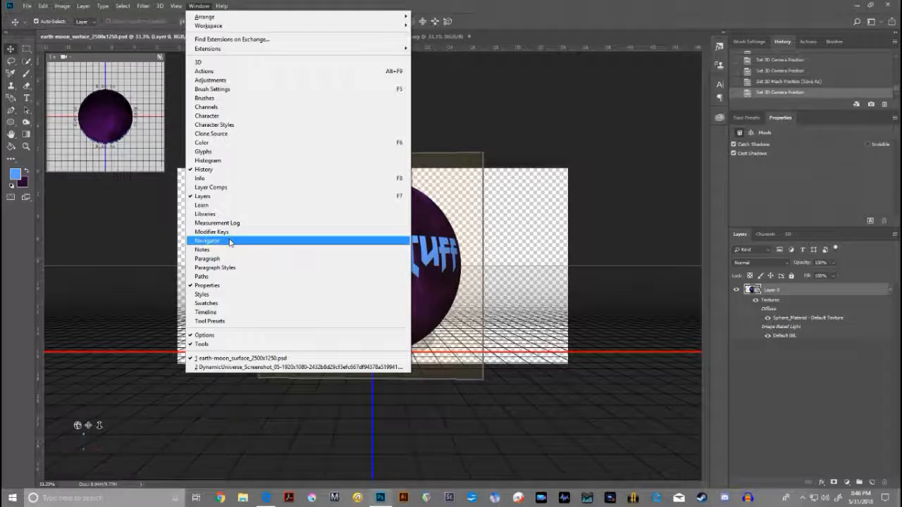
left_click(207, 312)
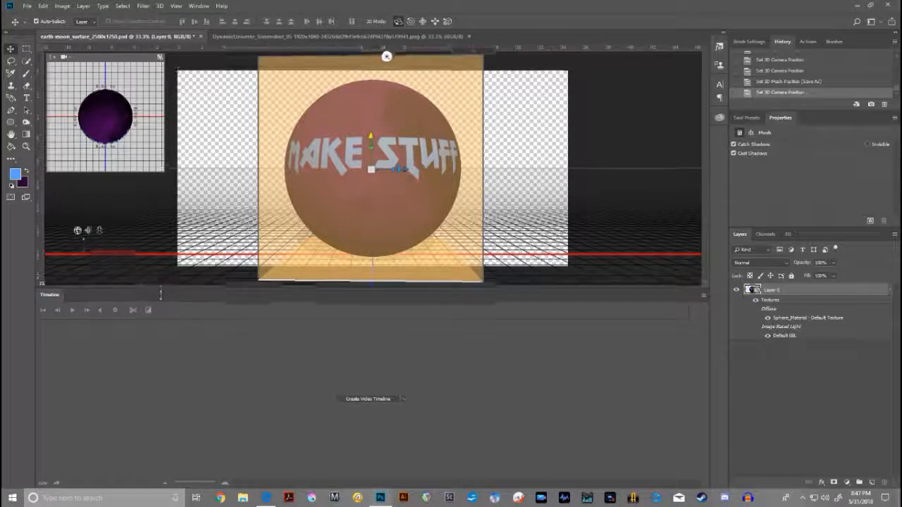
left_click_drag(163, 287, 163, 283)
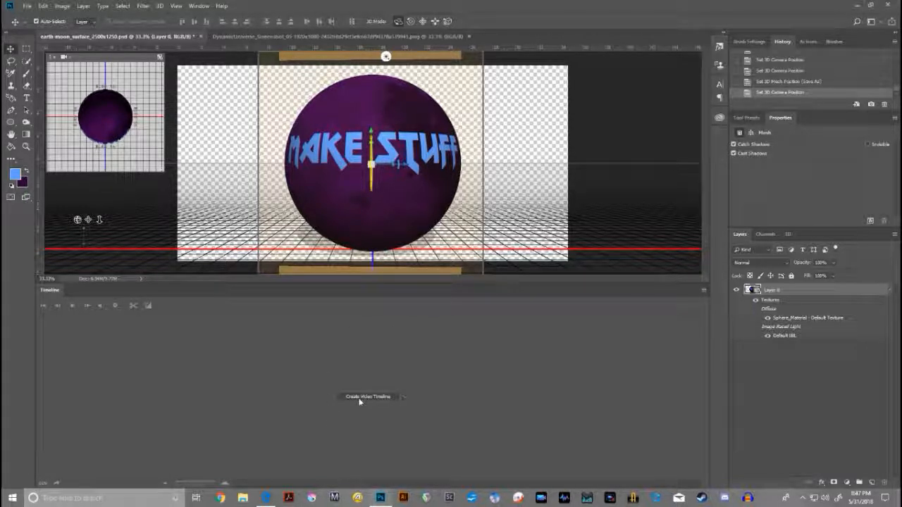
left_click(406, 398)
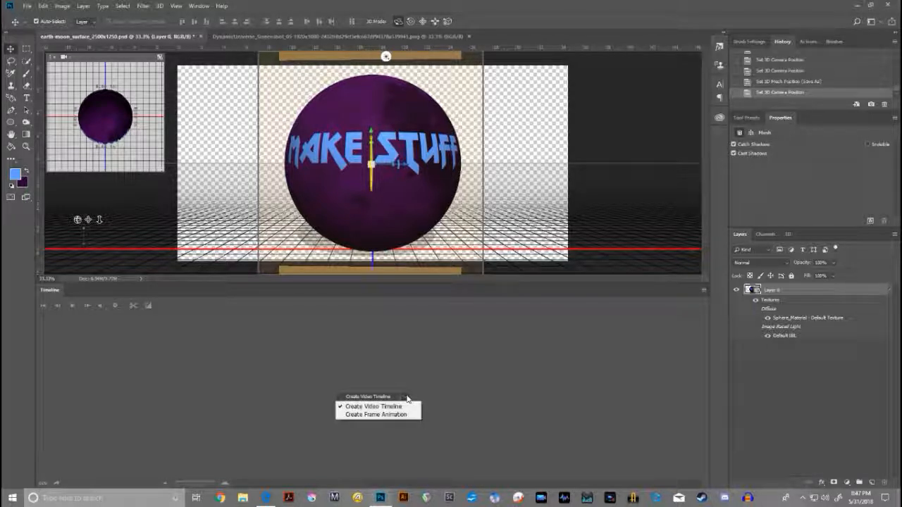
left_click(408, 396)
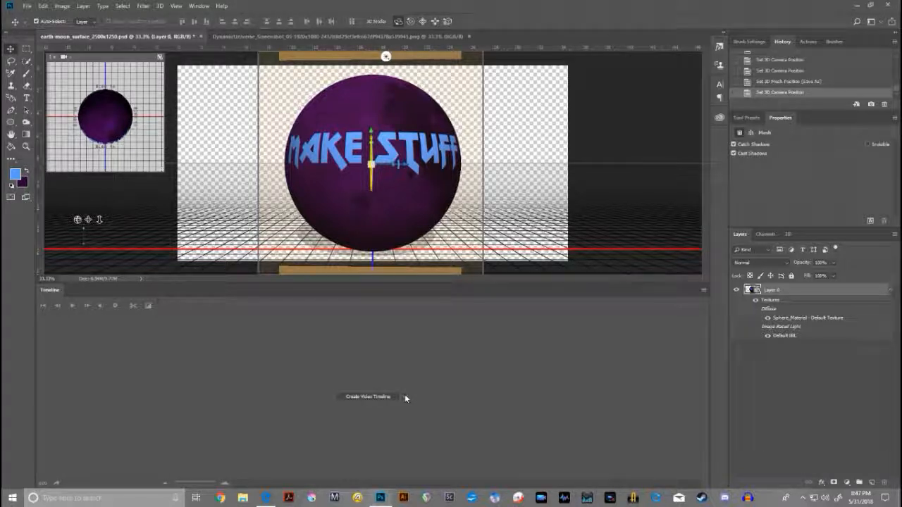
left_click(405, 399)
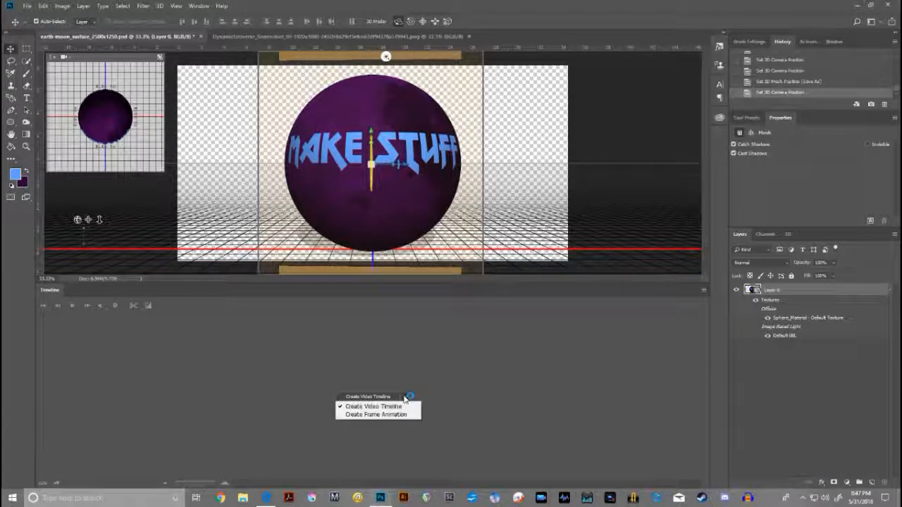
left_click(407, 382)
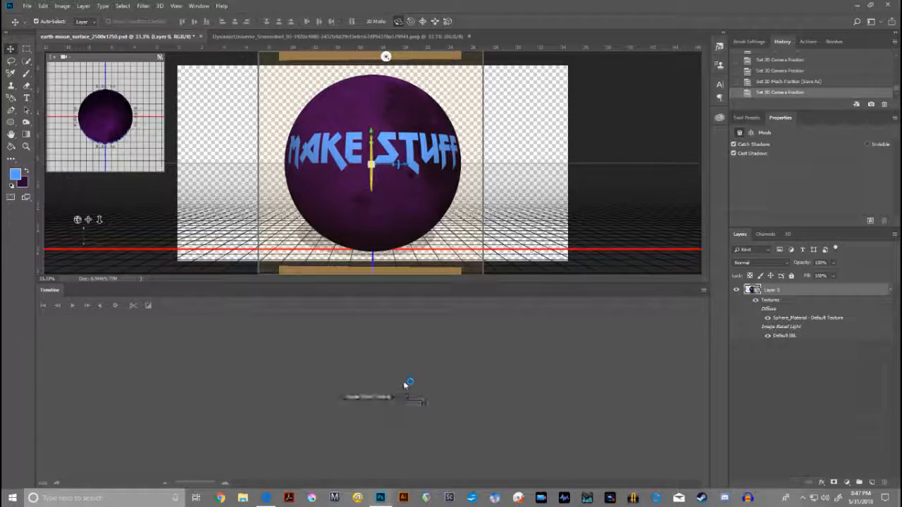
left_click(369, 398)
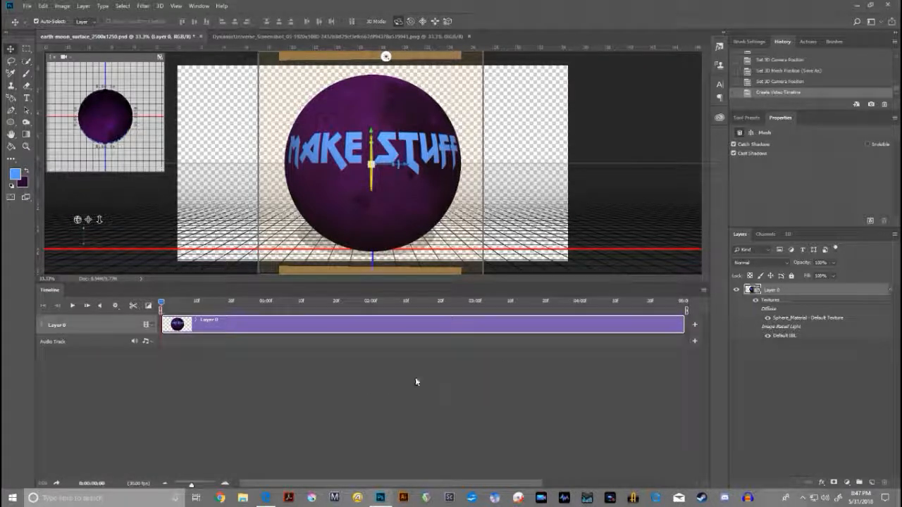
Extend the end of the Layer 0 clip to 12 seconds on the video timeline
left_click(164, 485)
left_click(163, 485)
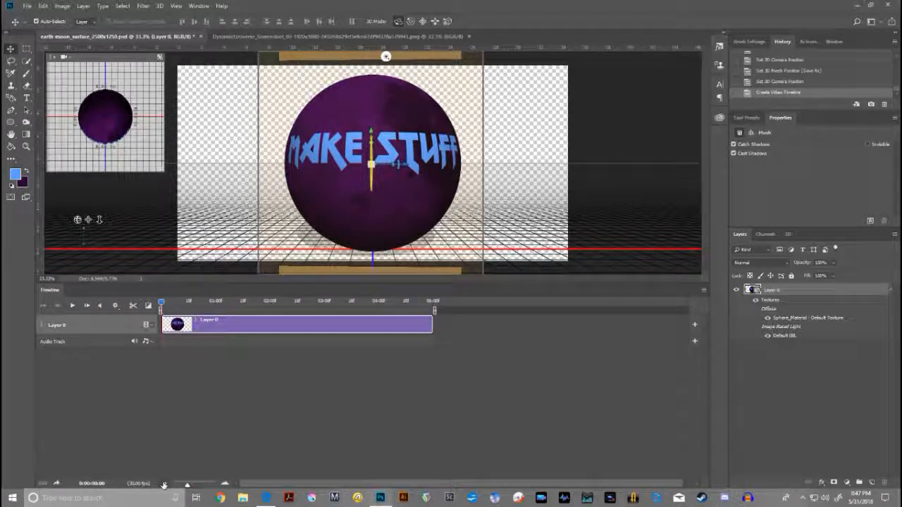
left_click(163, 484)
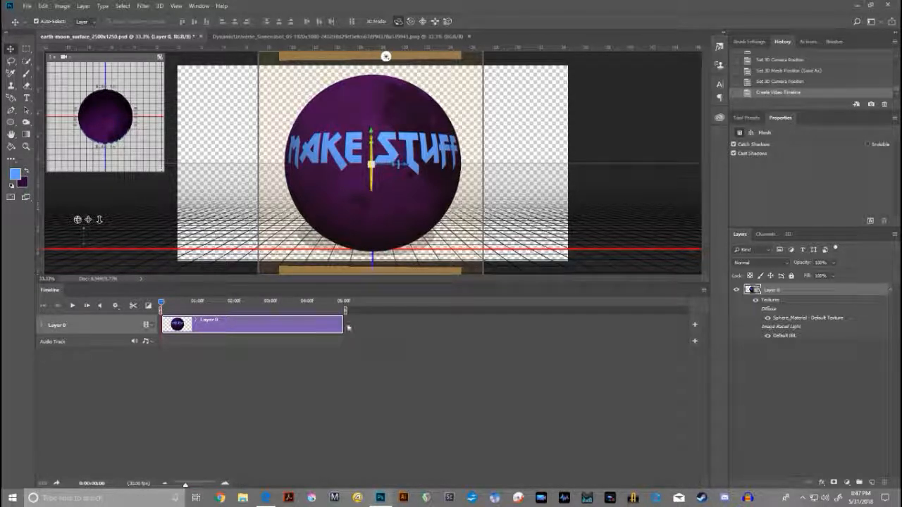
left_click_drag(342, 323, 599, 311)
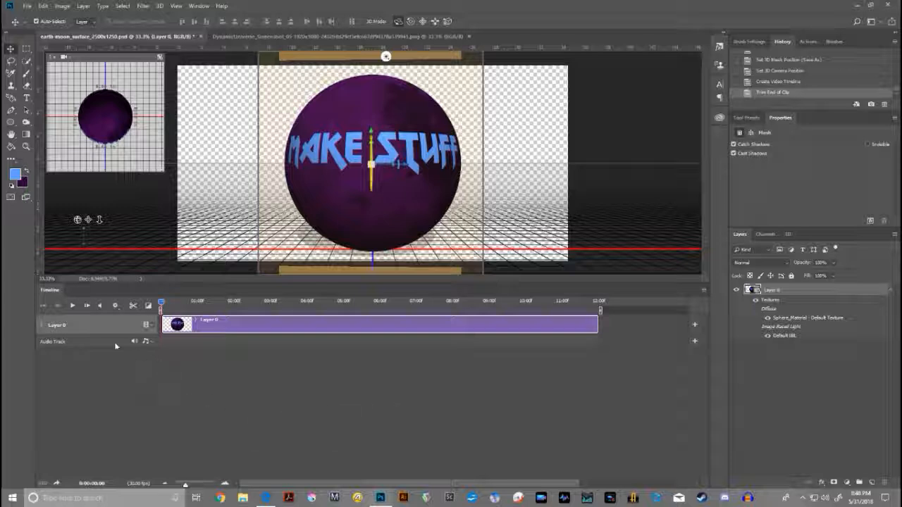
Enable keyframe animation for the Sphere under Layer 0's 3D Meshes at the start of the timeline
left_click(42, 324)
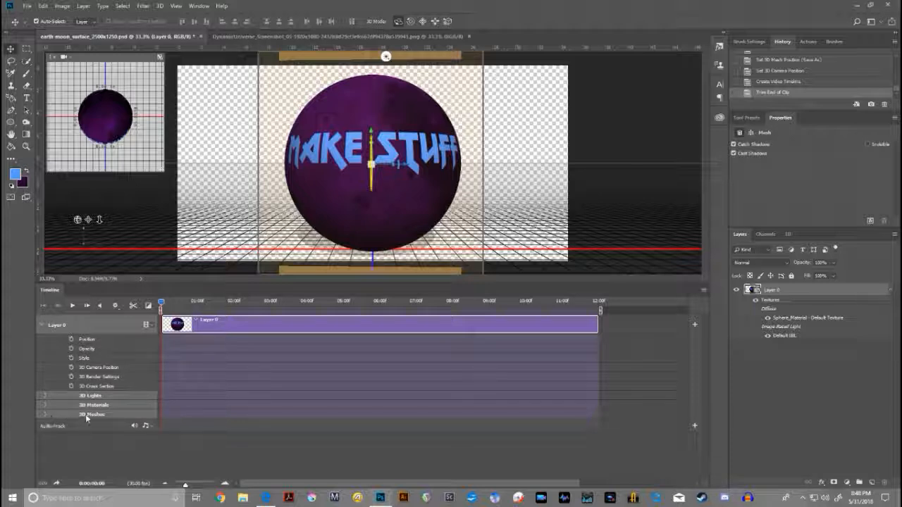
left_click(45, 414)
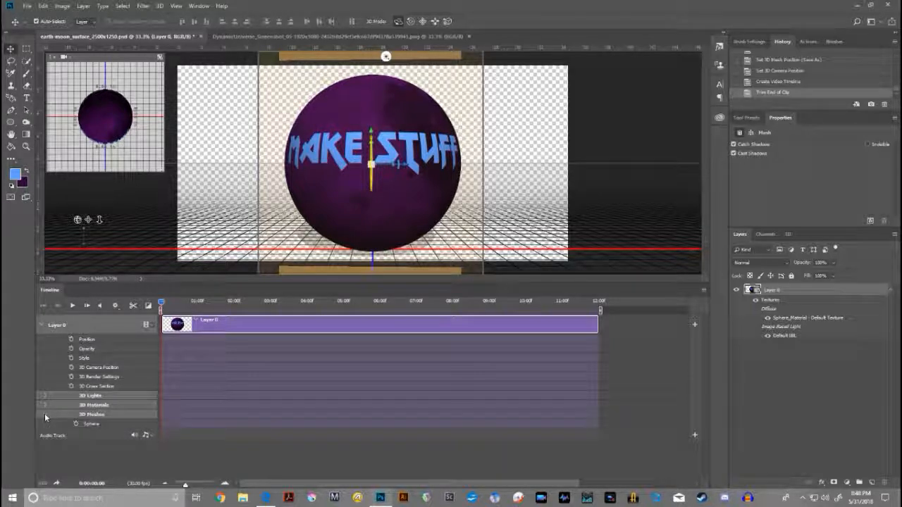
left_click(85, 425)
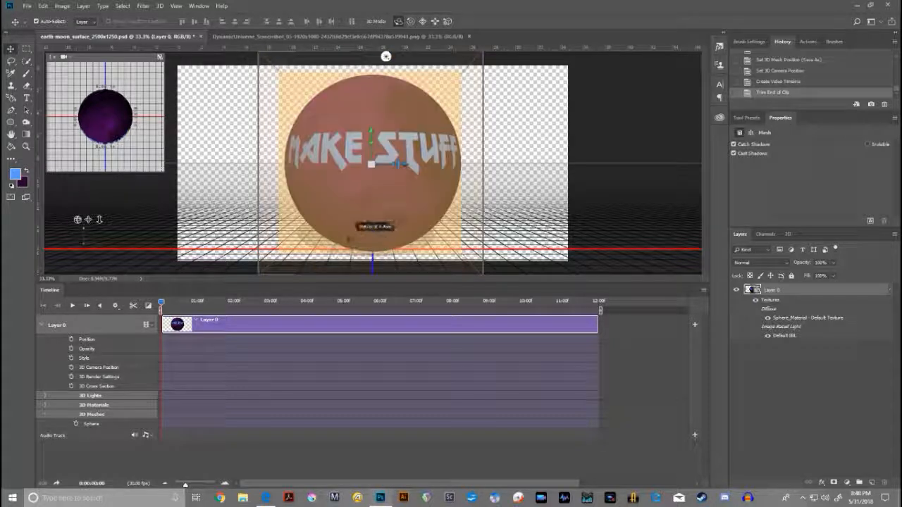
left_click(77, 424)
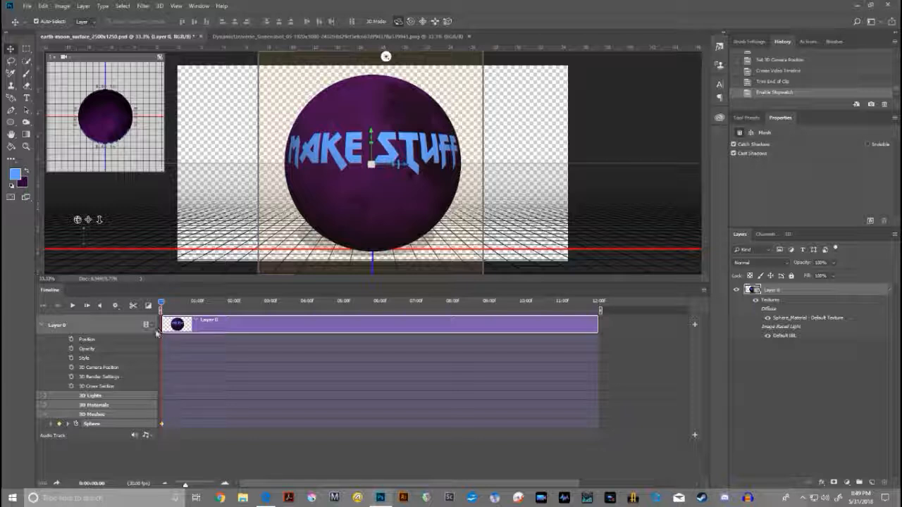
At 3 seconds, keyframe the sphere rotated a quarter turn around its Y axis in the top view
left_click(160, 57)
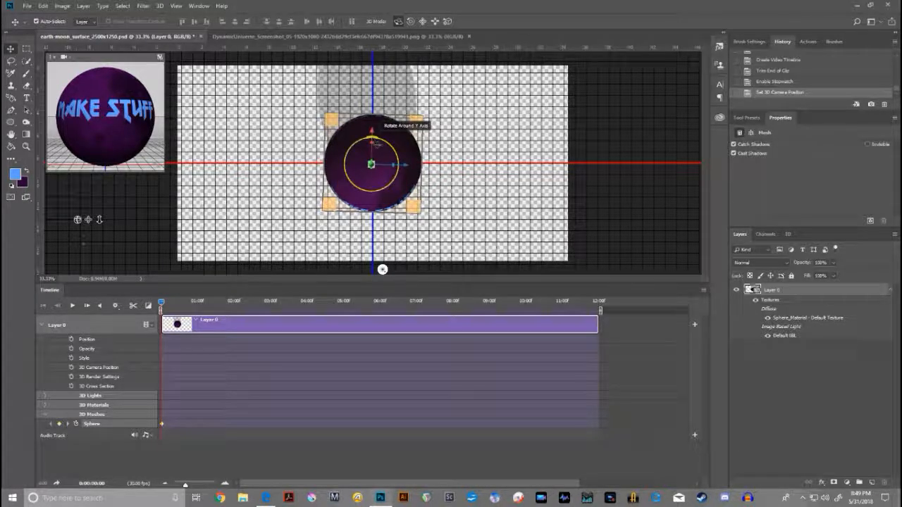
left_click(160, 302)
left_click_drag(161, 302, 270, 302)
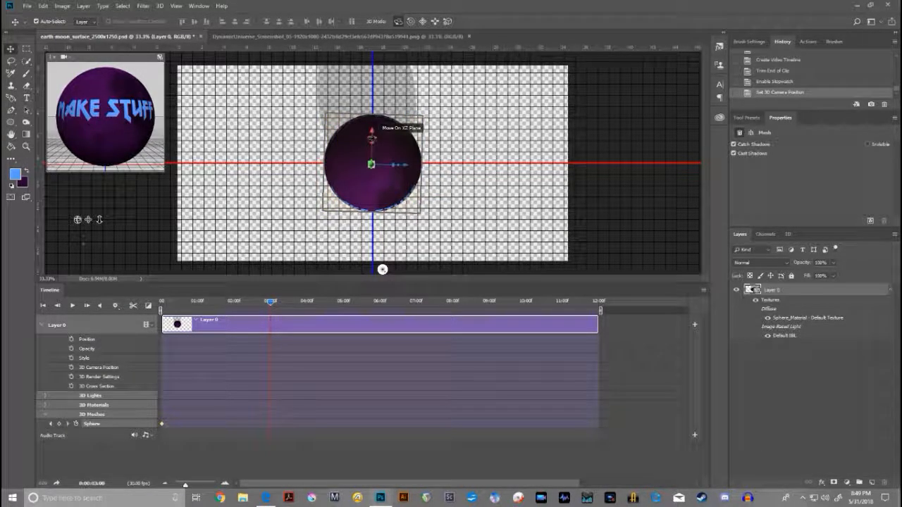
left_click_drag(378, 143, 379, 143)
left_click_drag(380, 126, 537, 242)
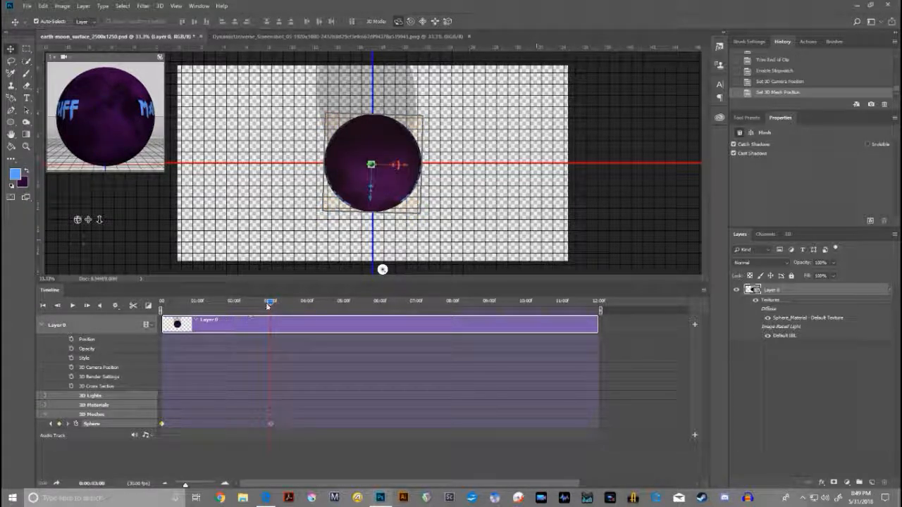
At 6 seconds, keyframe the sphere rotated about 90° further around its Y axis so MAKE STUFF faces front
left_click_drag(272, 303, 376, 298)
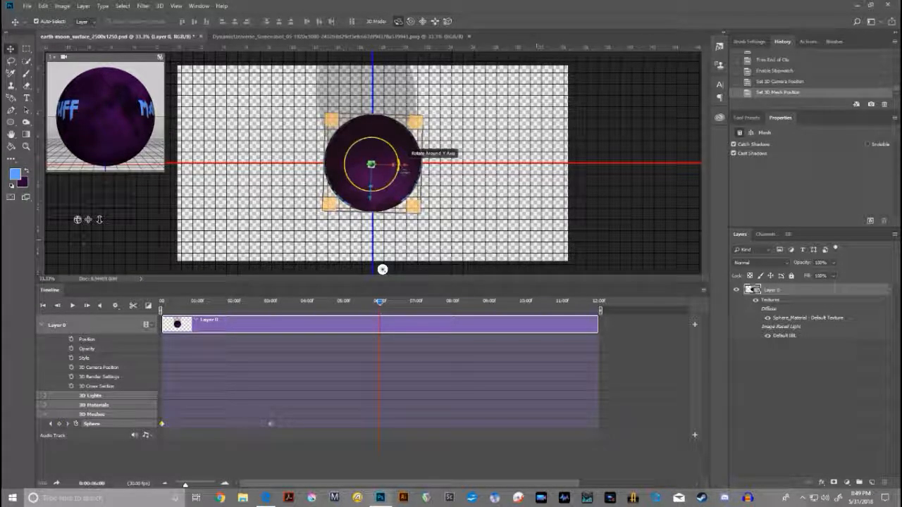
left_click_drag(404, 171, 405, 171)
left_click_drag(404, 171, 338, 255)
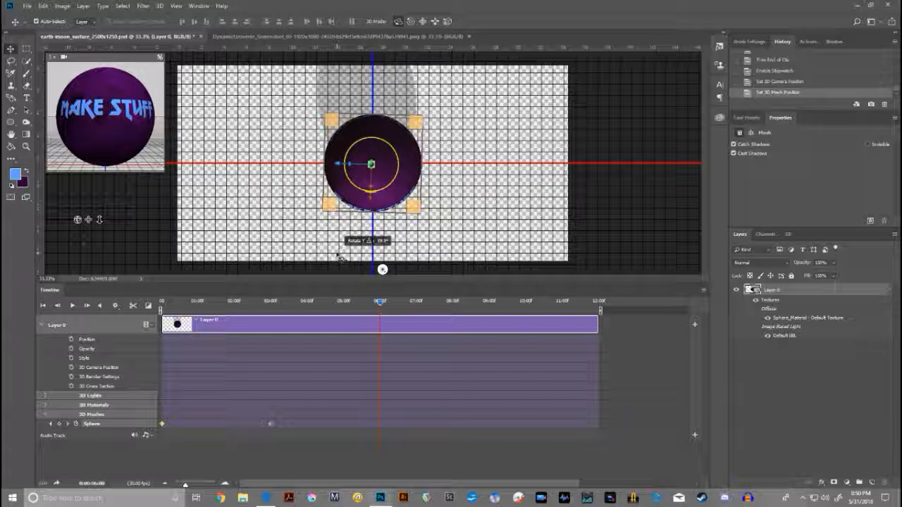
left_click_drag(338, 257, 335, 262)
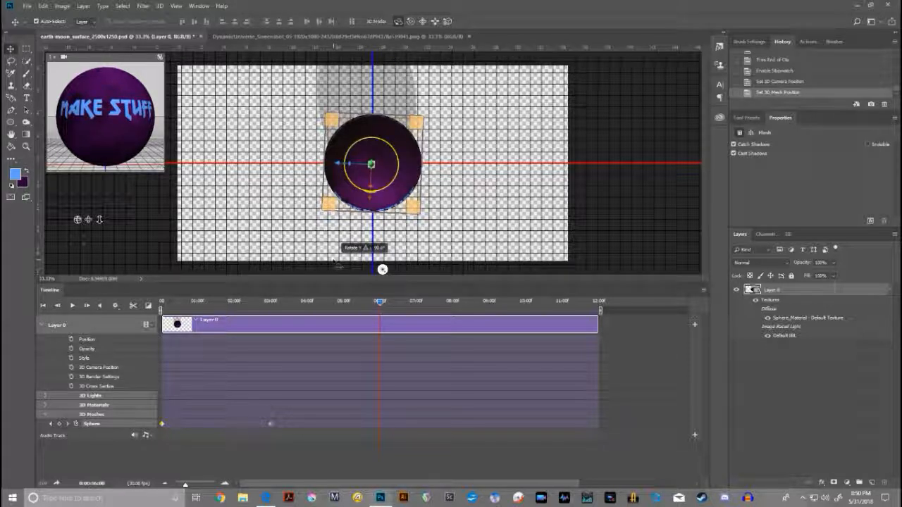
left_click_drag(337, 266, 336, 266)
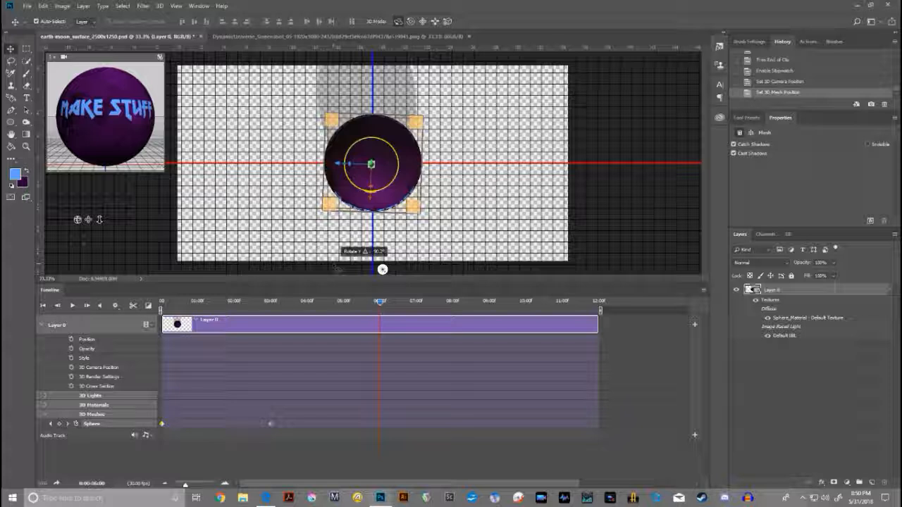
left_click_drag(336, 267, 338, 268)
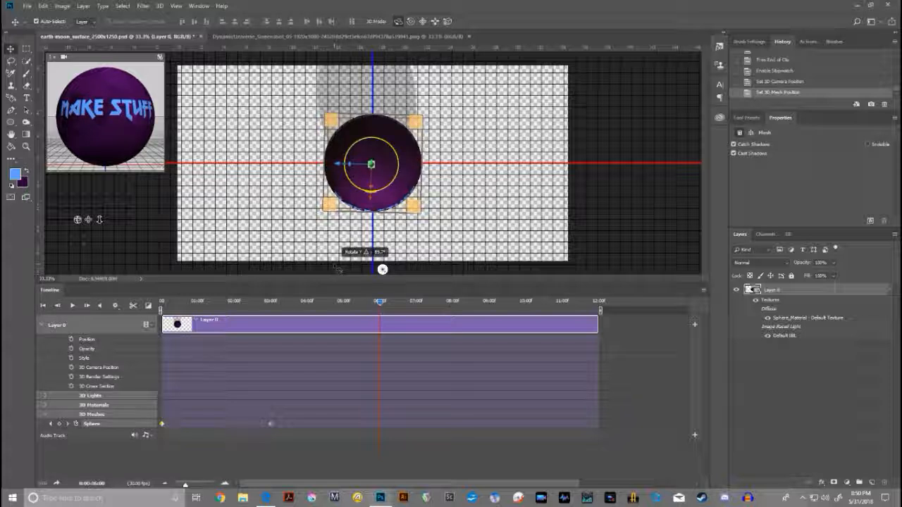
left_click_drag(338, 268, 326, 300)
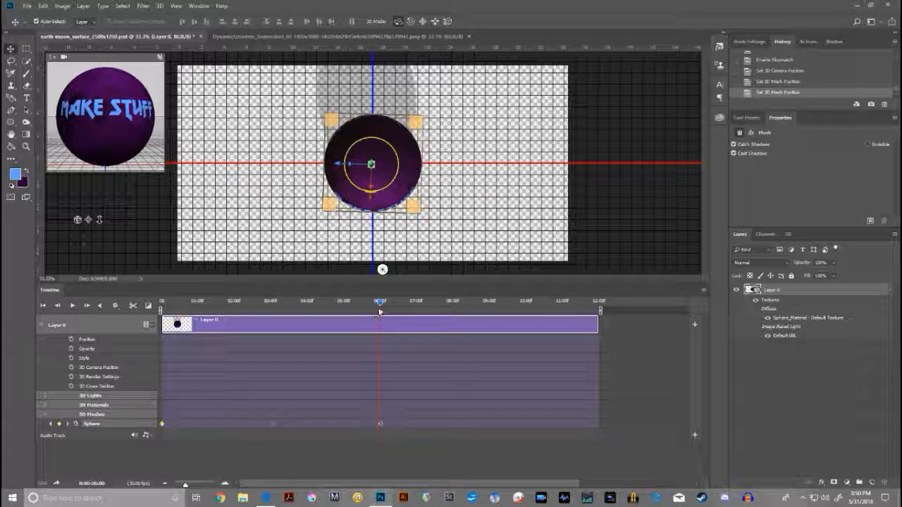
At 9 seconds, keyframe the sphere rotated another quarter turn around its Y axis in the same direction
left_click_drag(378, 312, 399, 305)
left_click_drag(457, 299, 488, 301)
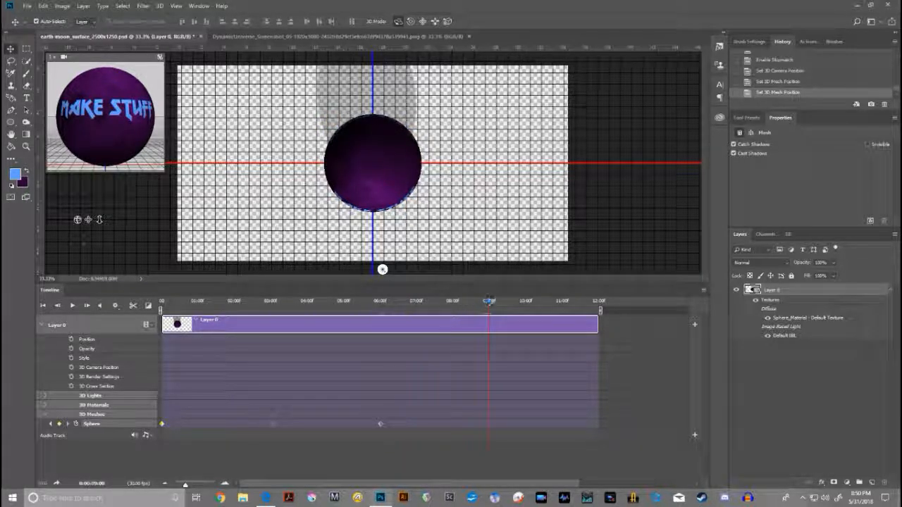
left_click_drag(373, 186, 243, 178)
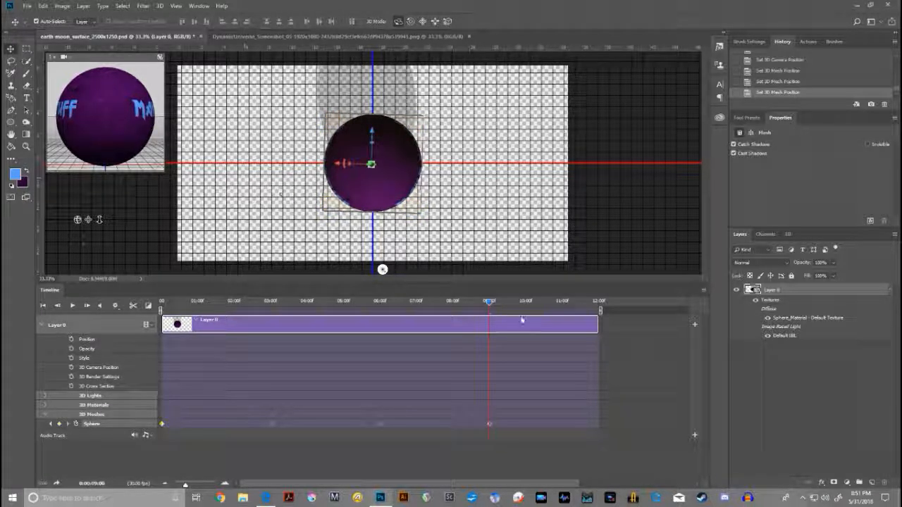
At the end of the 12-second timeline, keyframe the sphere rotated a final quarter turn around its Y axis so MAKE STUFF faces front
left_click_drag(490, 307, 614, 298)
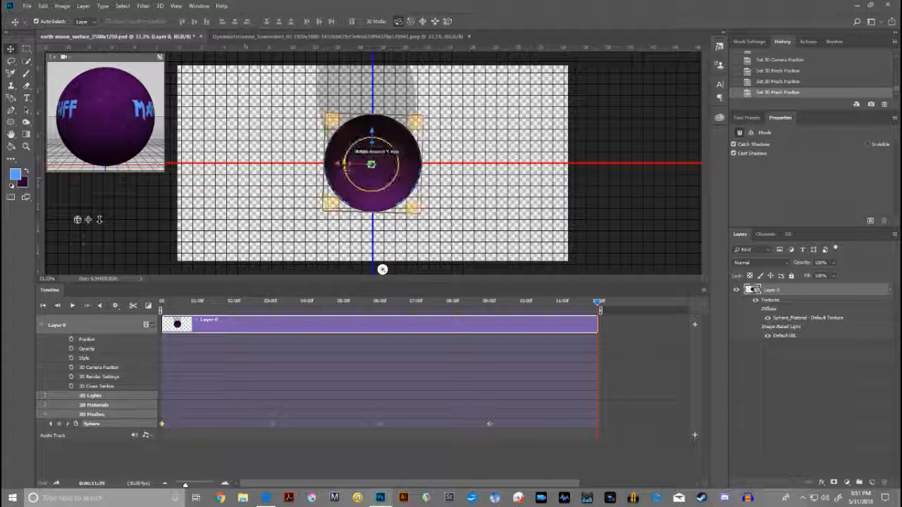
left_click_drag(344, 163, 338, 88)
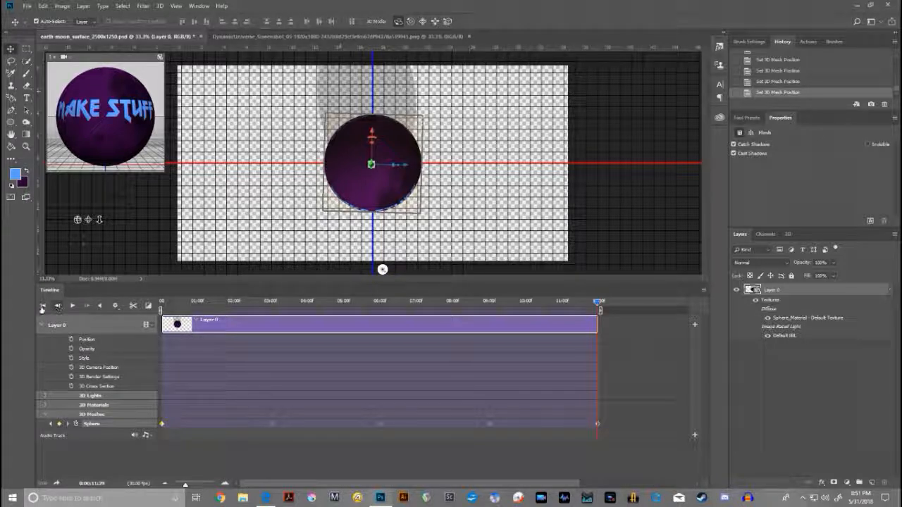
Collapse Layer 0's animation properties, swap the front view back into the main canvas, and play the animation from the start
left_click(41, 307)
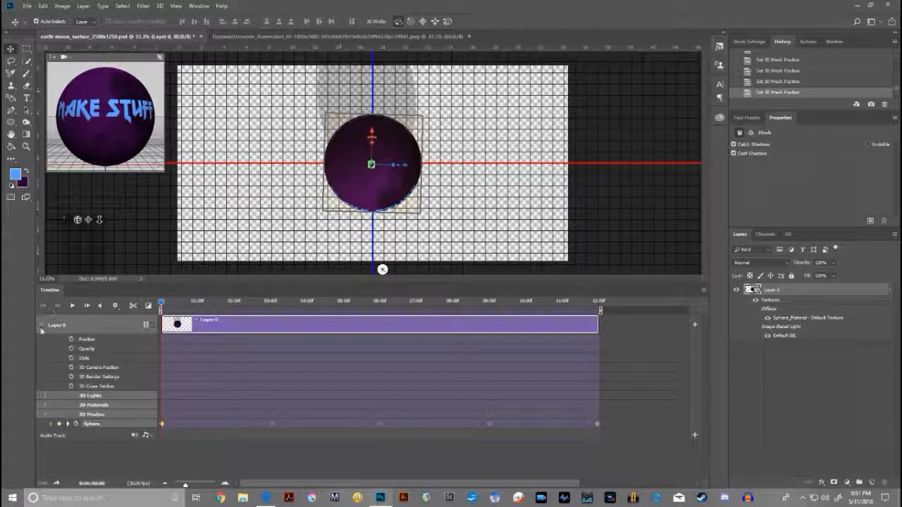
left_click(41, 326)
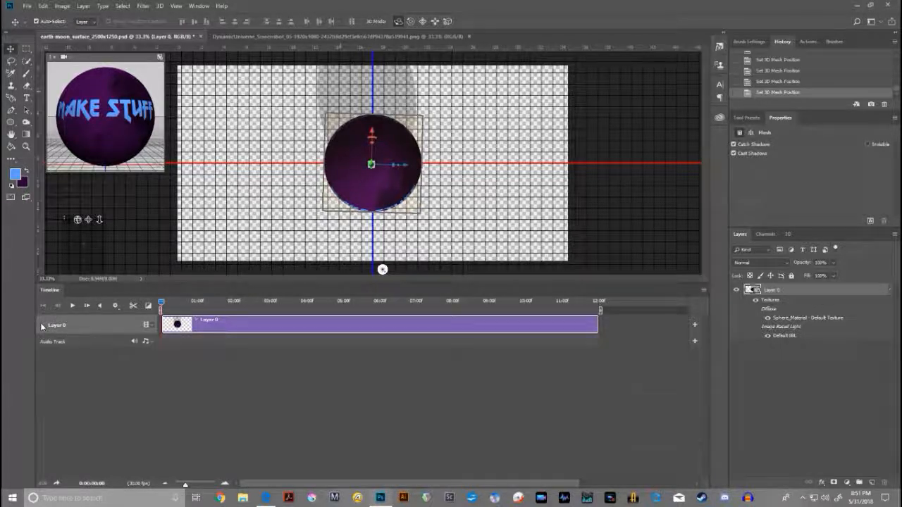
left_click(159, 59)
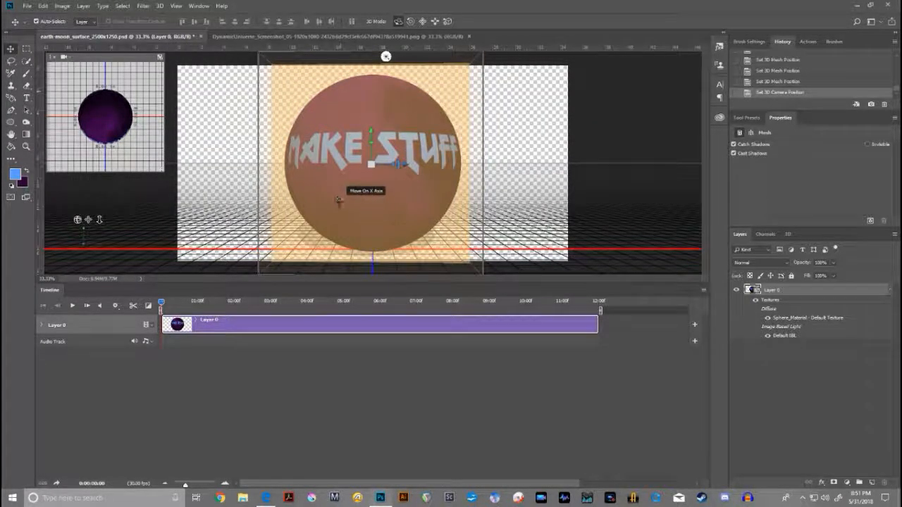
left_click(71, 307)
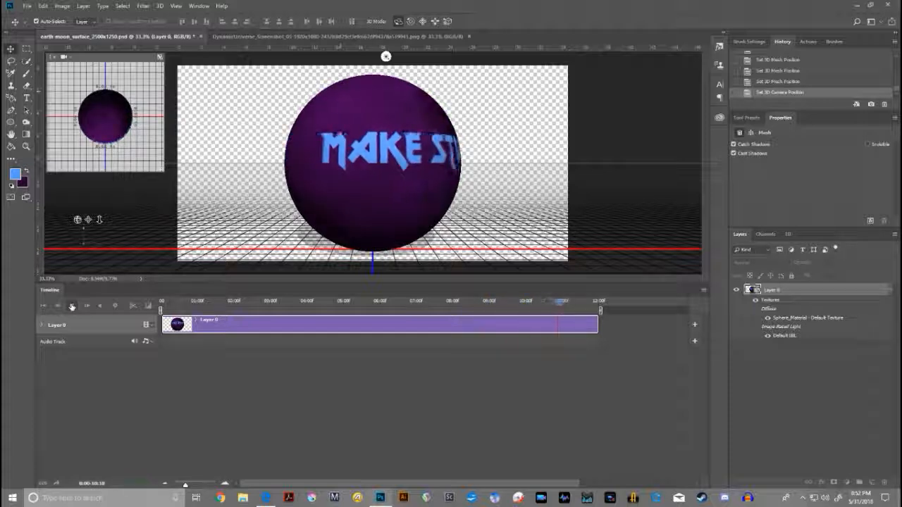
left_click(73, 306)
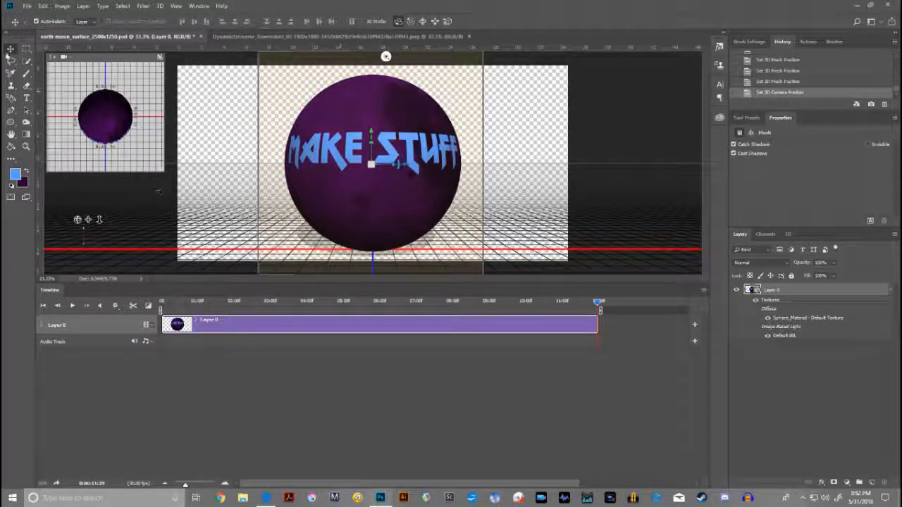
Save the planet document, and look over the Render Video settings without rendering
left_click(26, 6)
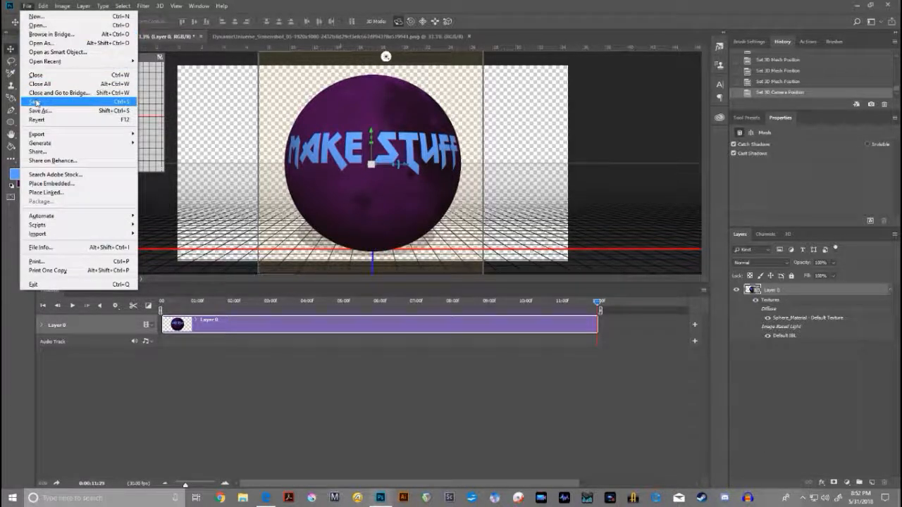
left_click(39, 75)
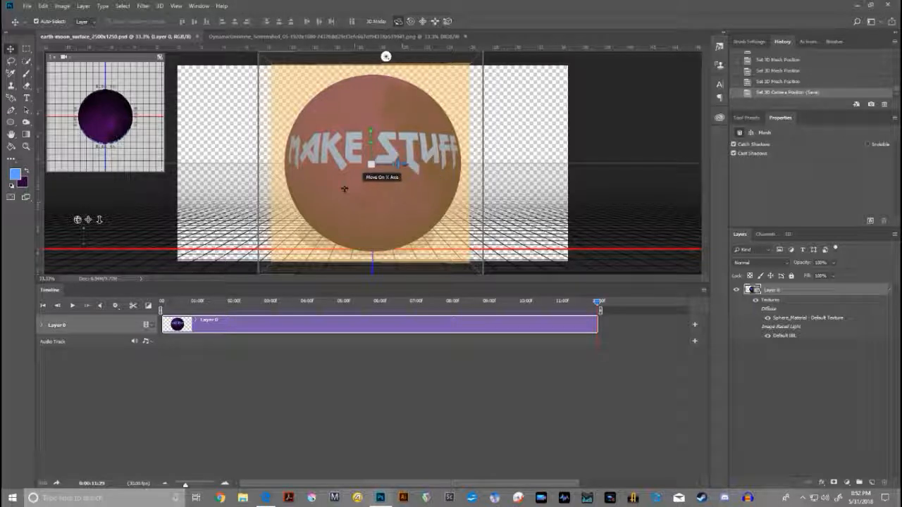
left_click(56, 483)
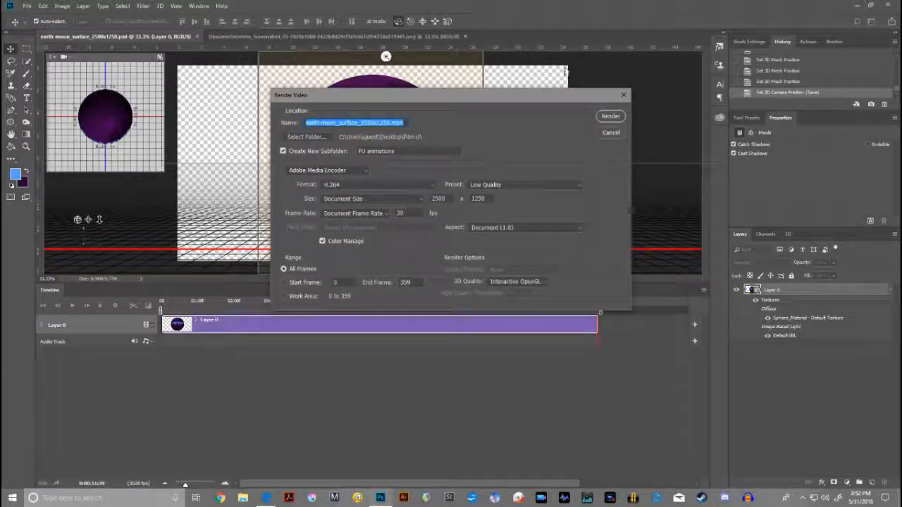
left_click(622, 94)
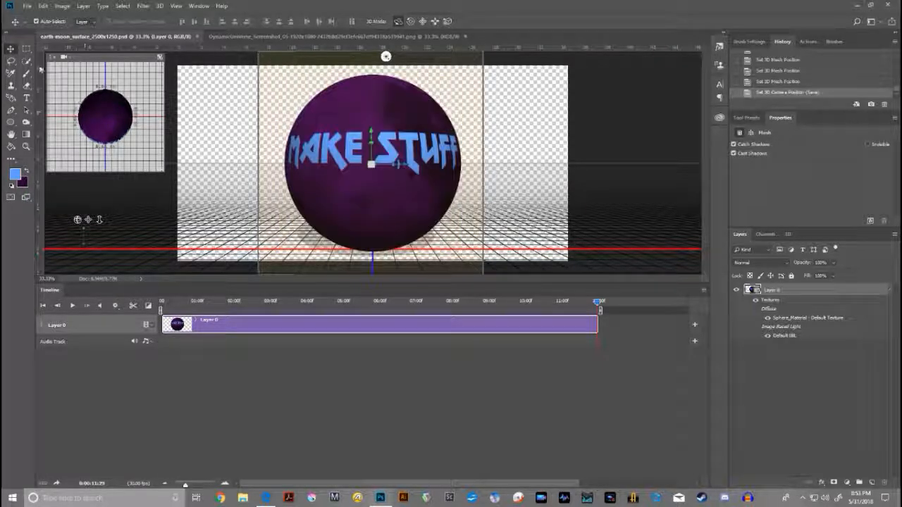
Copy the entire DynamicUniverse space screenshot and paste it into the planet document as a new layer
left_click(271, 35)
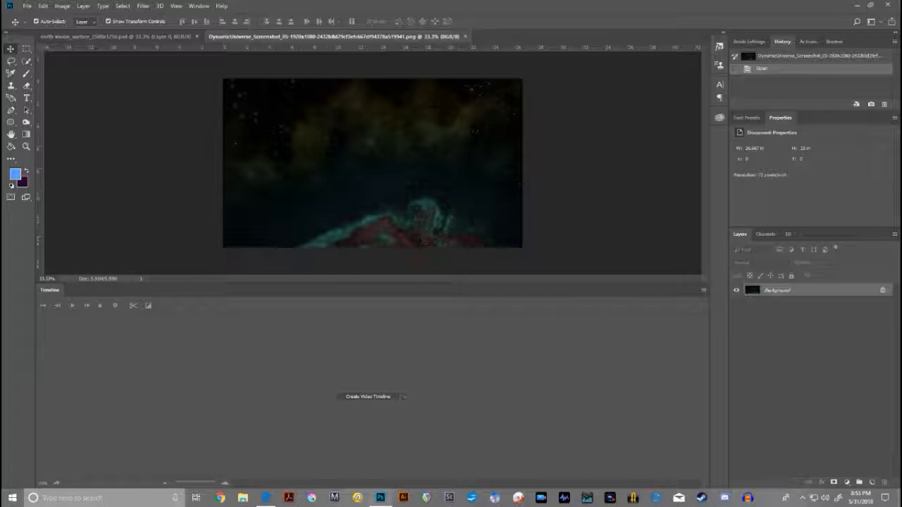
left_click(26, 49)
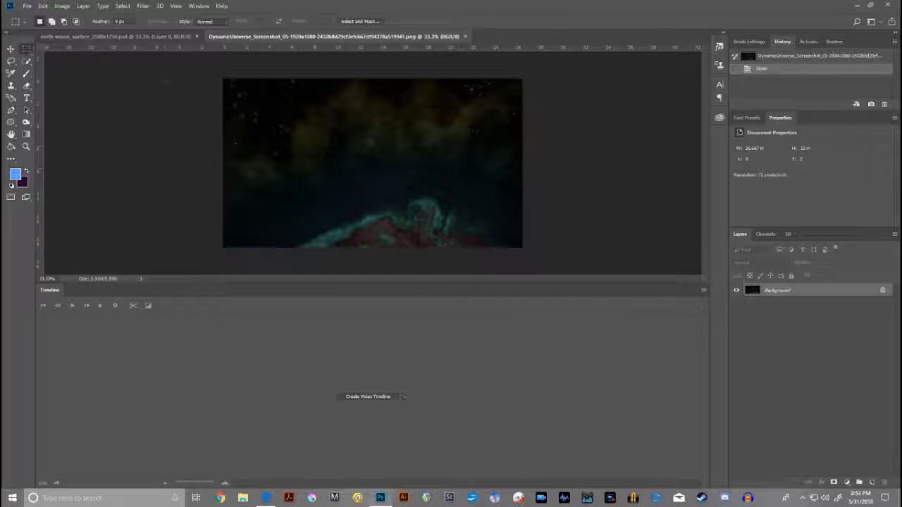
left_click_drag(220, 74, 545, 259)
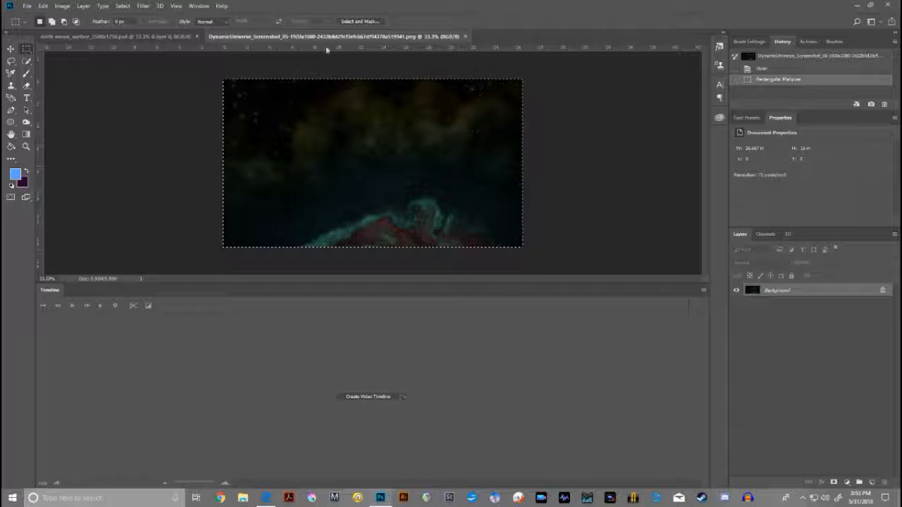
left_click(176, 39)
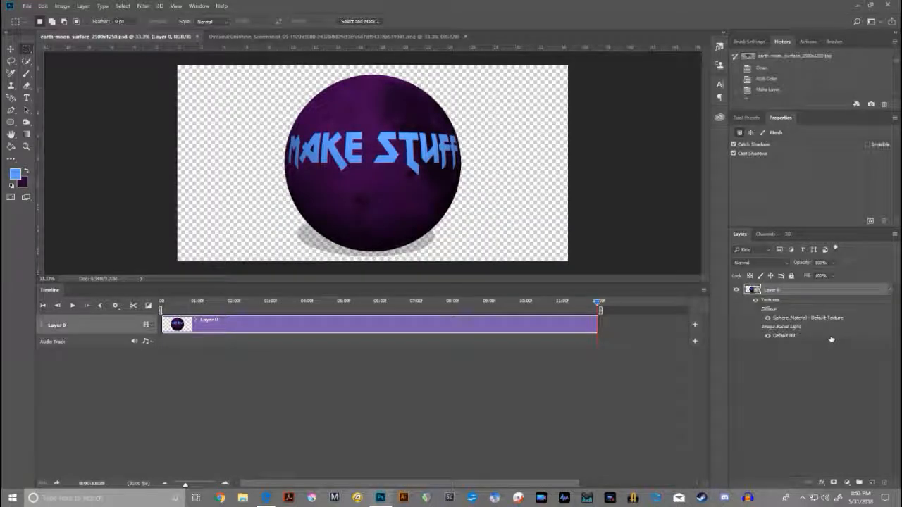
key("ctrl+v")
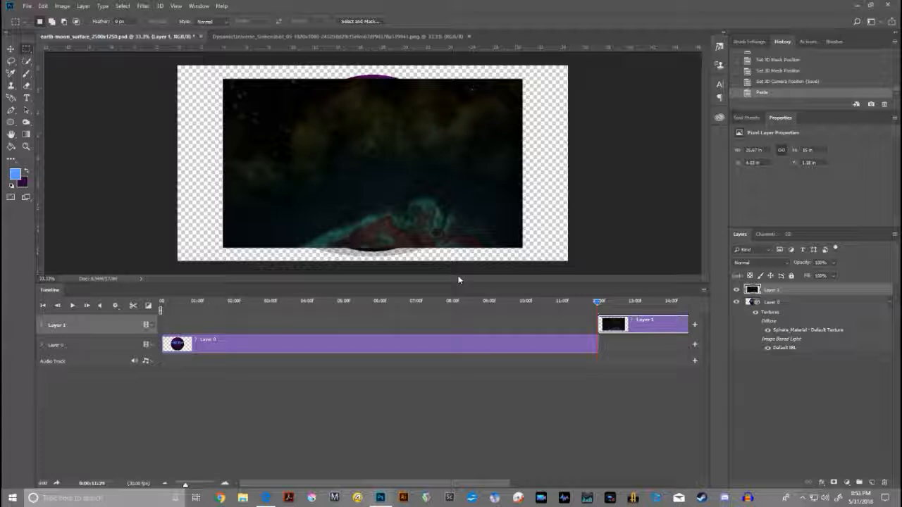
Enlarge the pasted space image on Layer 1 with Free Transform until it covers the whole canvas
key("v")
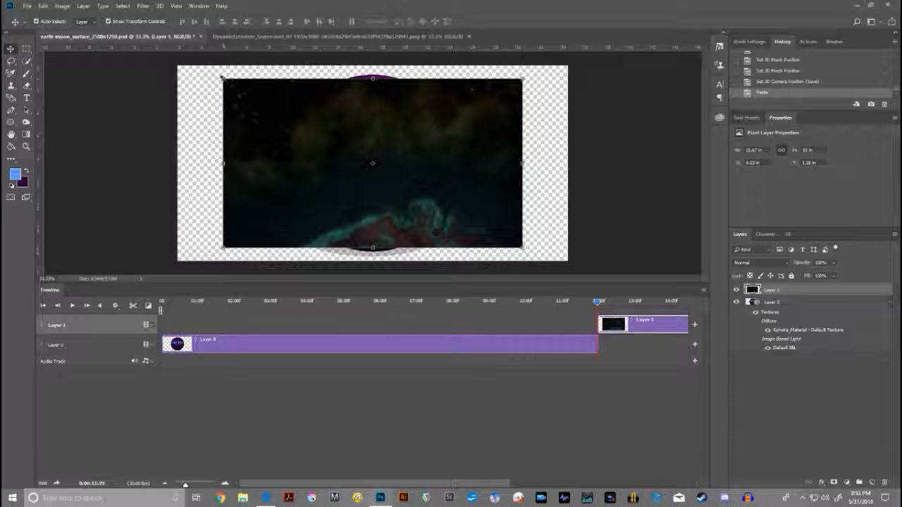
left_click_drag(222, 78, 175, 52)
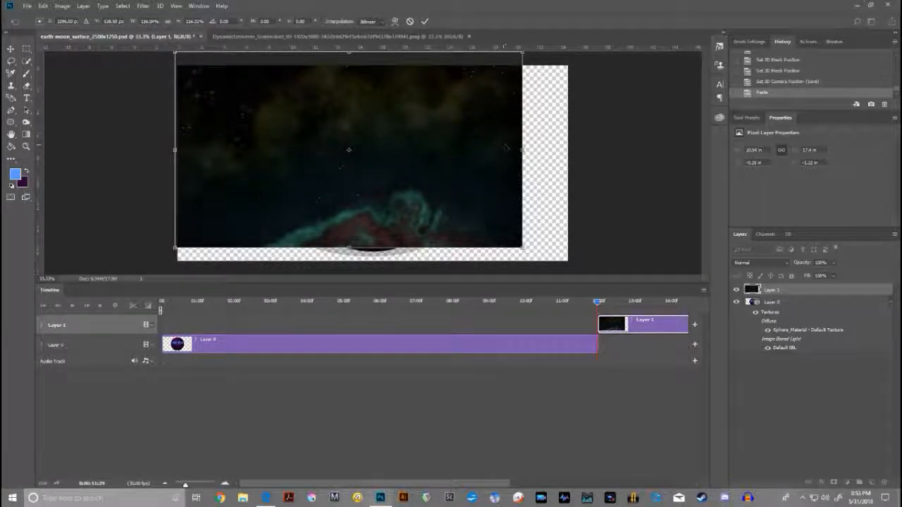
left_click_drag(522, 149, 567, 149)
left_click_drag(371, 248, 372, 266)
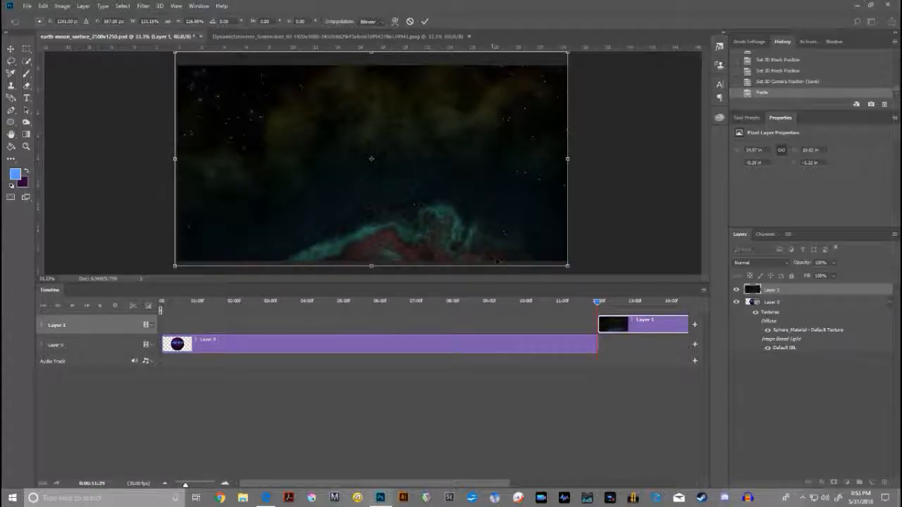
key("Return")
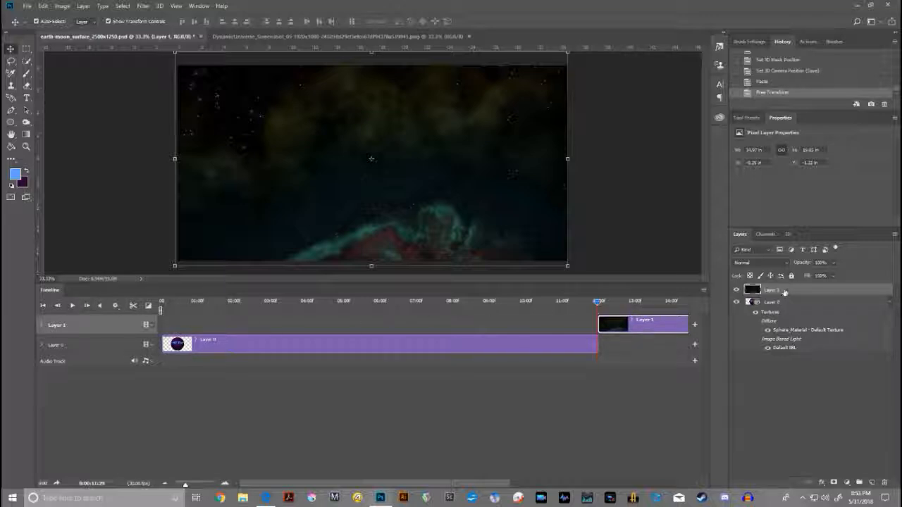
Place Layer 1 beneath the planet layer and make its clip run from the start of the timeline to 12 seconds
left_click_drag(784, 292, 801, 374)
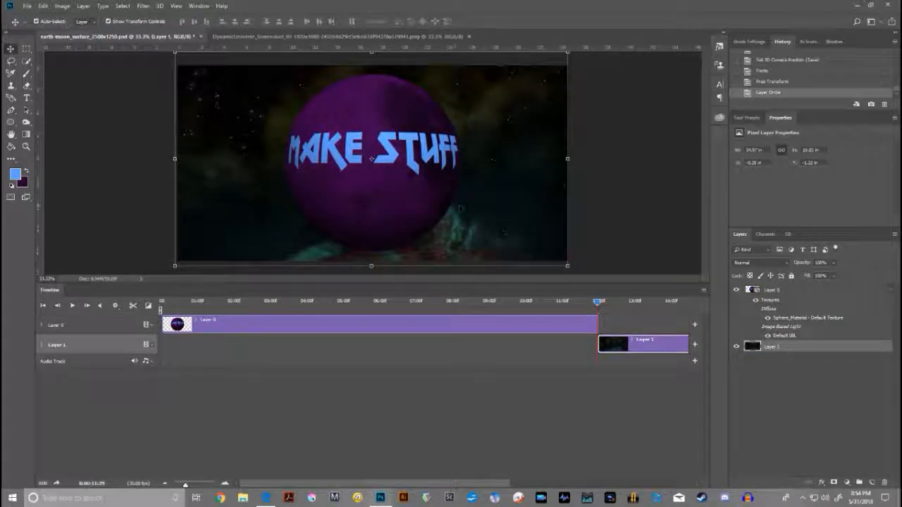
left_click_drag(620, 345, 356, 345)
mouse_move(181, 349)
left_mouse_down()
mouse_move(131, 348)
mouse_move(199, 345)
mouse_move(170, 344)
left_mouse_up()
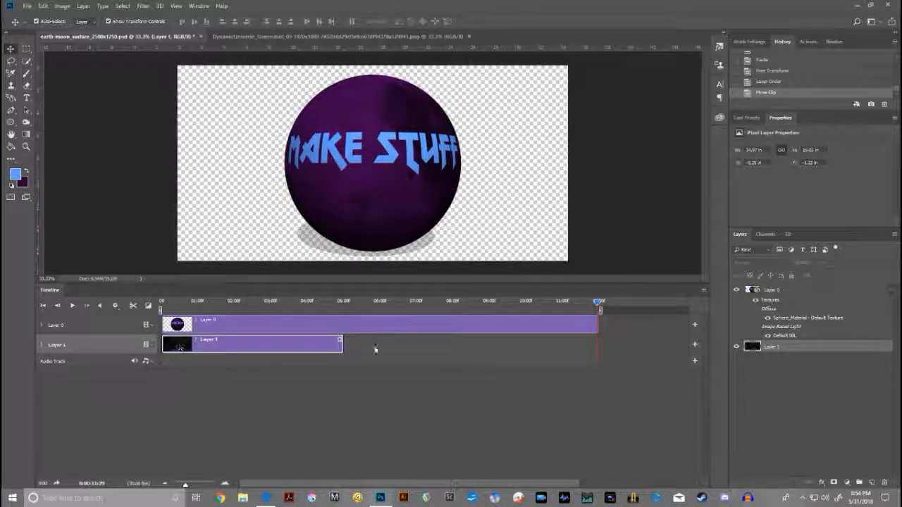
left_click_drag(344, 345, 597, 343)
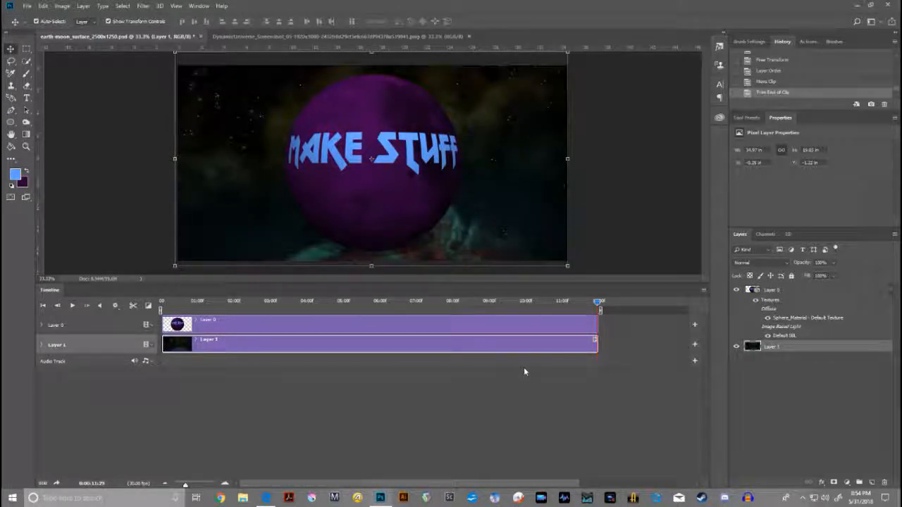
Return to the start of the timeline and convert the space background on Layer 1 to a smart object
left_click(43, 306)
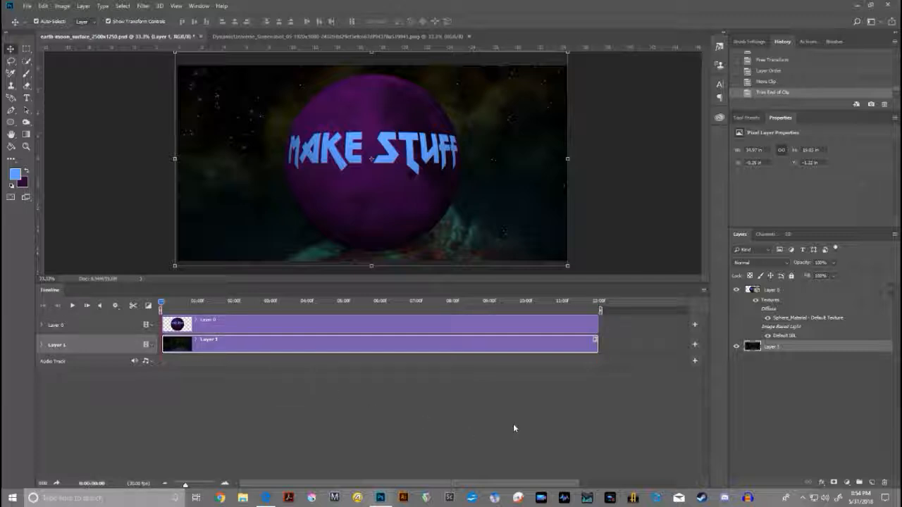
right_click(774, 350)
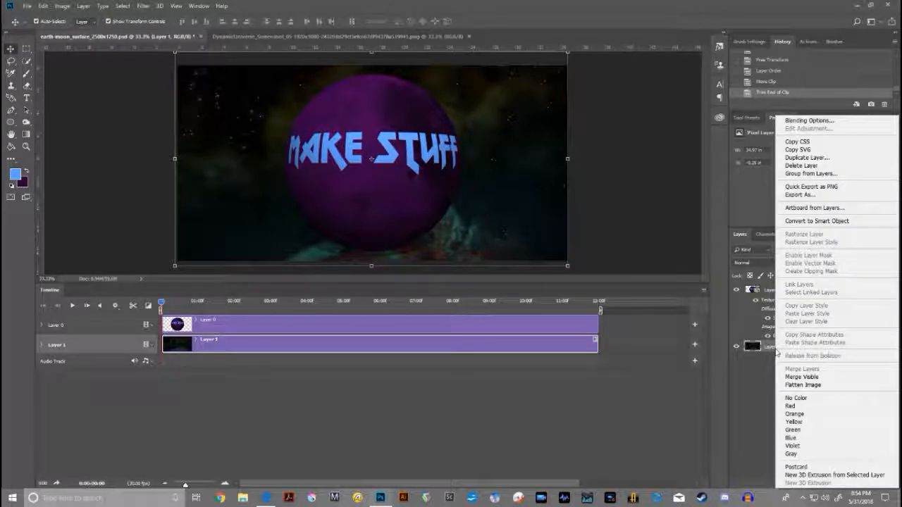
left_click(821, 222)
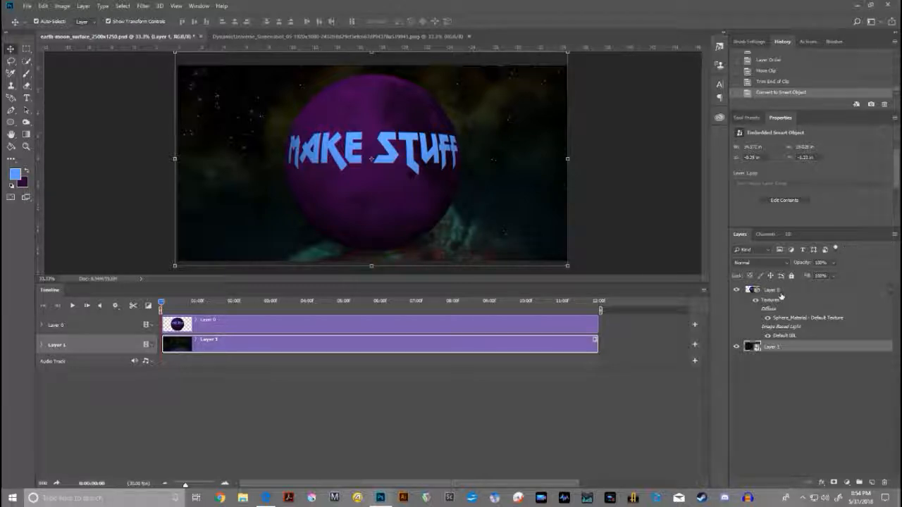
Create a 3D extrusion from Layer 1 without switching to the 3D workspace, and extend its clip to 12 seconds
right_click(773, 352)
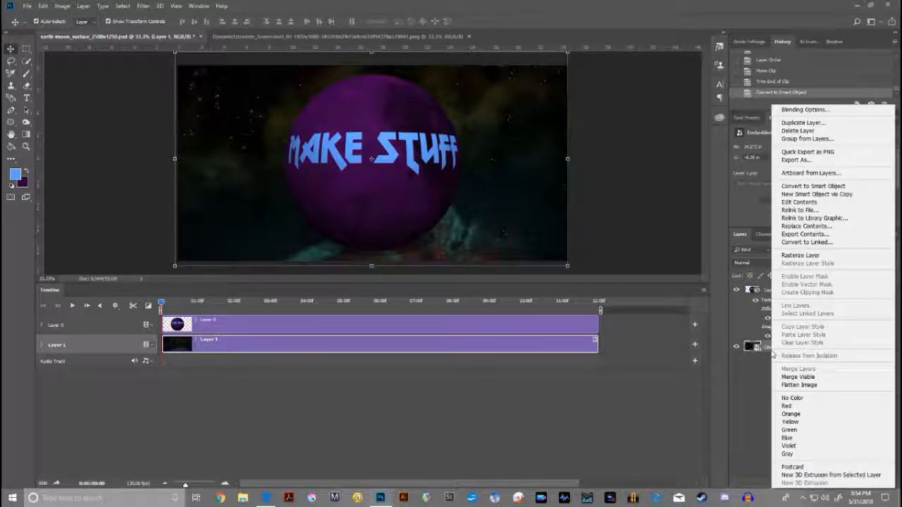
left_click(789, 475)
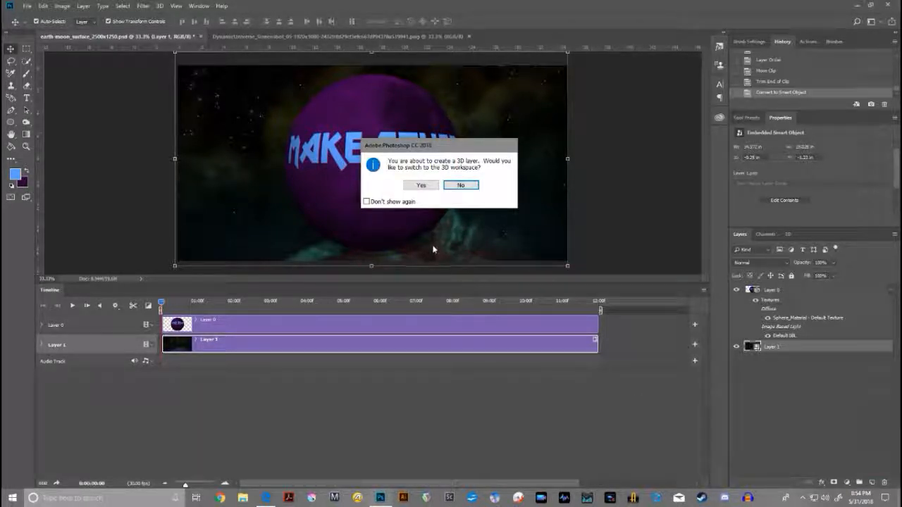
left_click(461, 186)
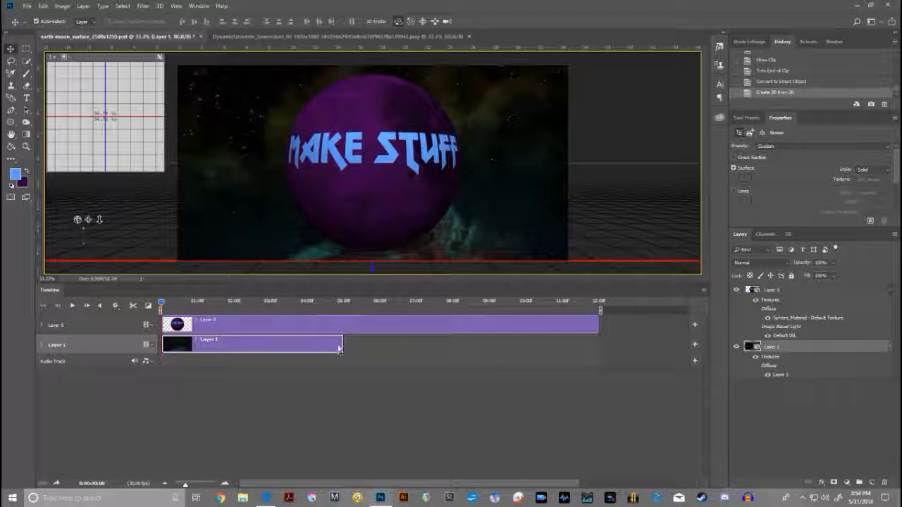
left_click_drag(341, 346, 597, 346)
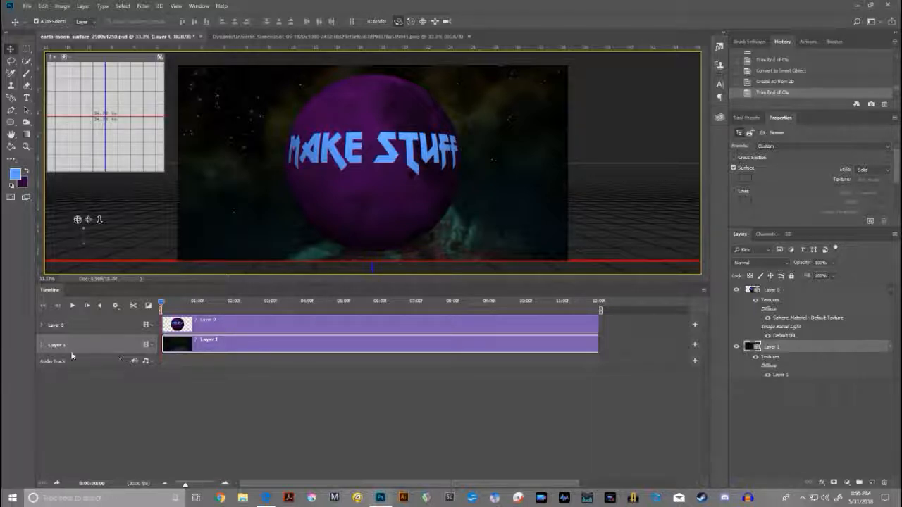
Enable keyframe animation for the Layer 1 Mesh under Layer 1's 3D Meshes at the start of the timeline
left_click(42, 346)
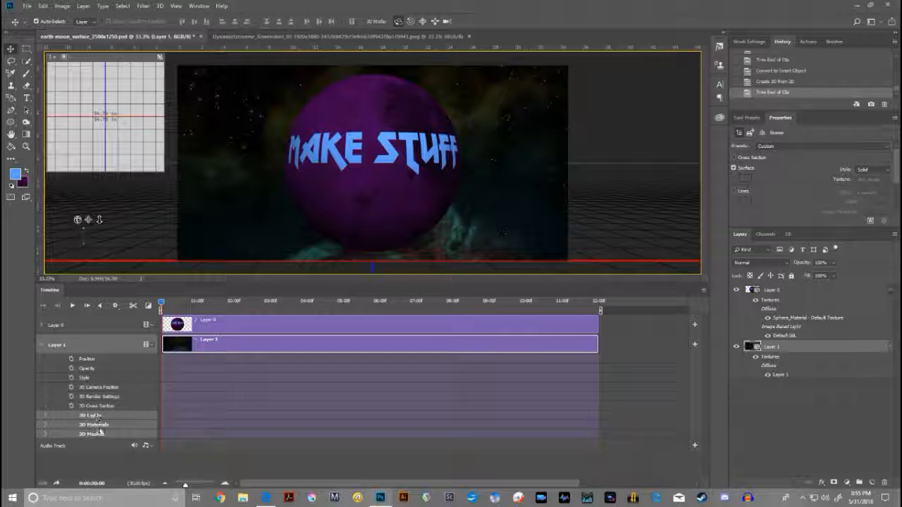
left_click(46, 435)
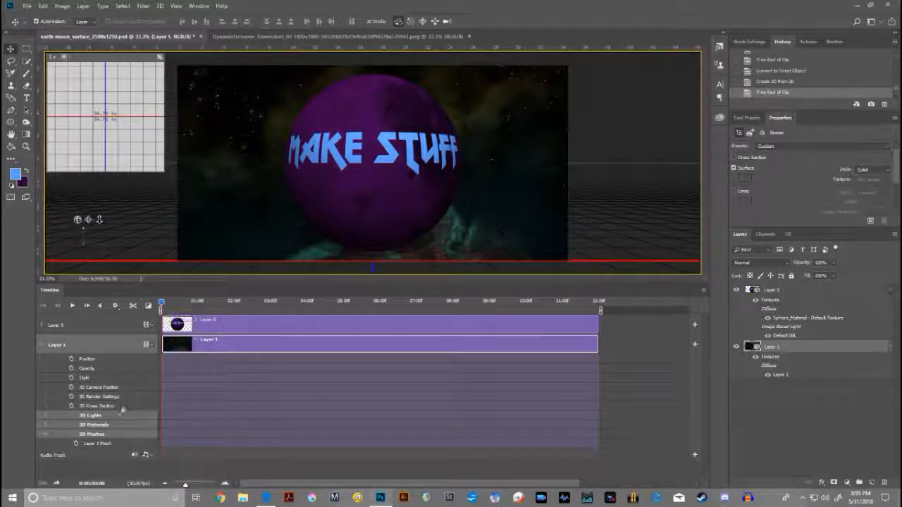
left_click(76, 444)
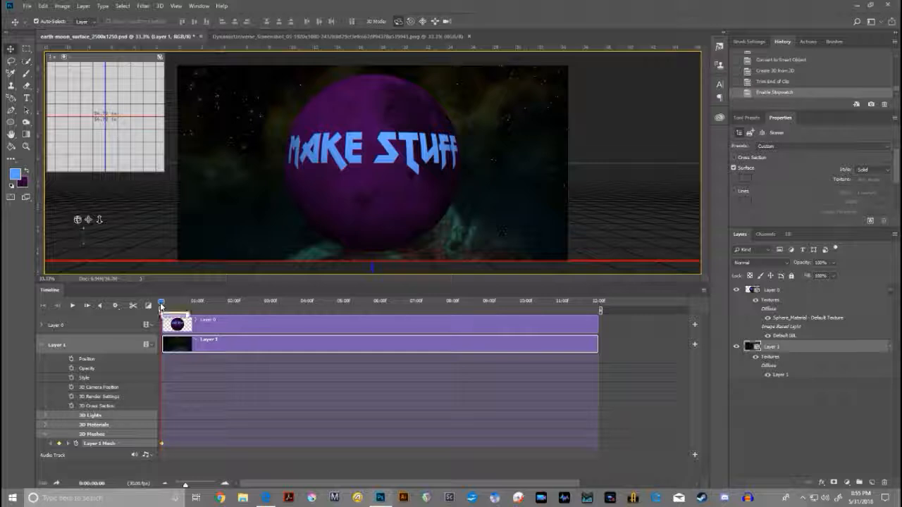
At the end of the timeline, move the Layer 1 background mesh along its Z axis toward the camera to set its end keyframe
left_click_drag(161, 305, 626, 293)
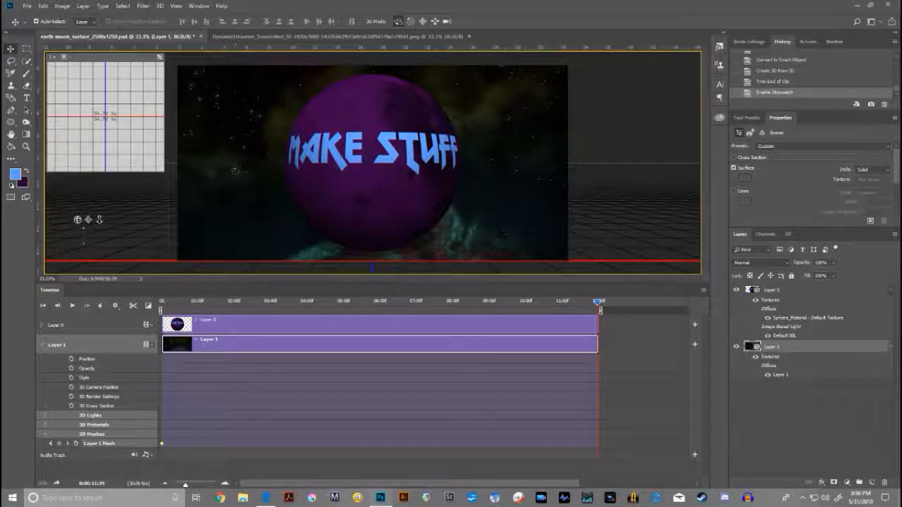
left_click(234, 171)
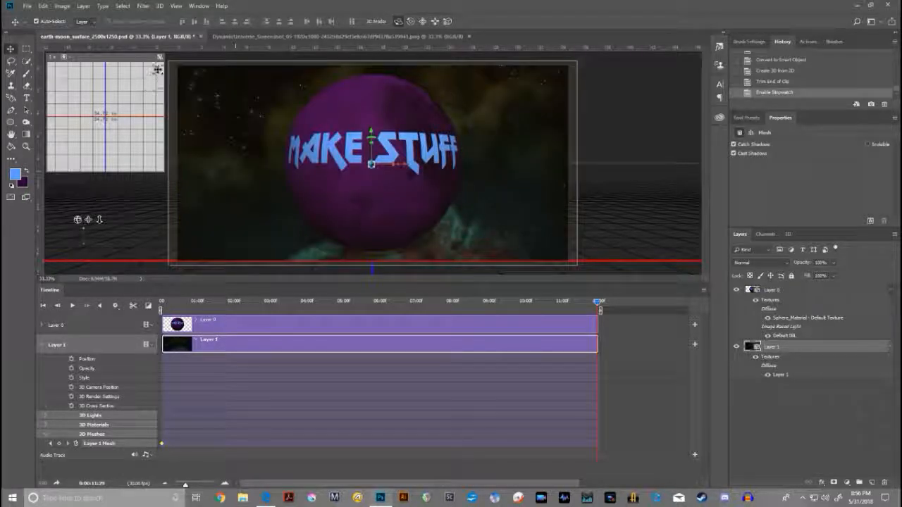
left_click(160, 58)
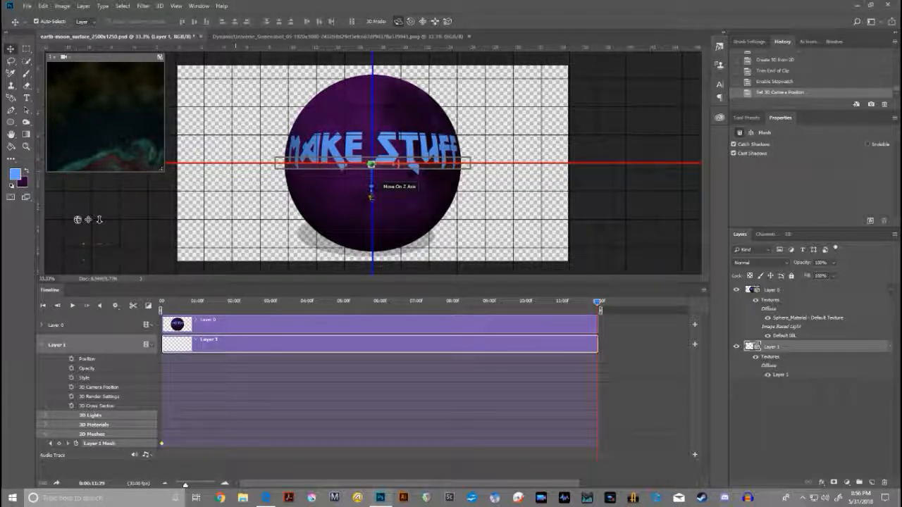
left_click_drag(370, 198, 389, 252)
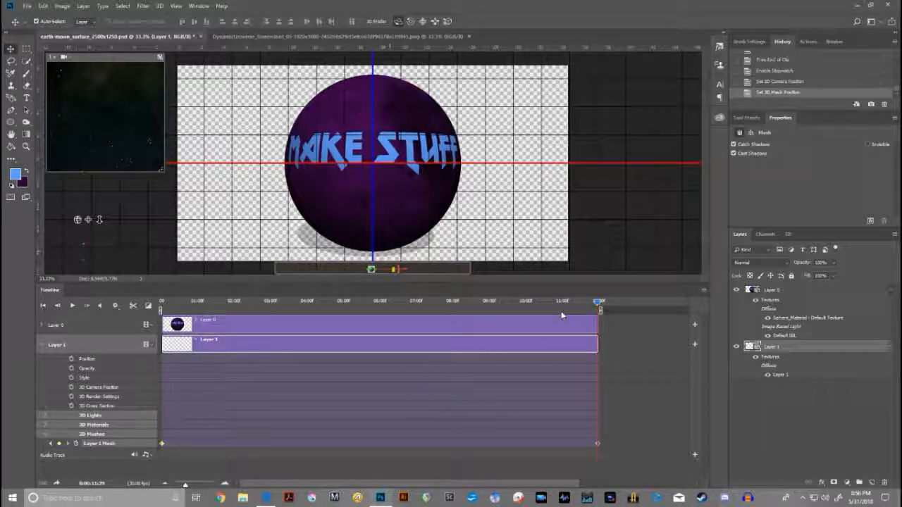
Collapse Layer 1's animation properties, return to the start of the timeline, and swap the main and secondary 3D views back
left_click(41, 346)
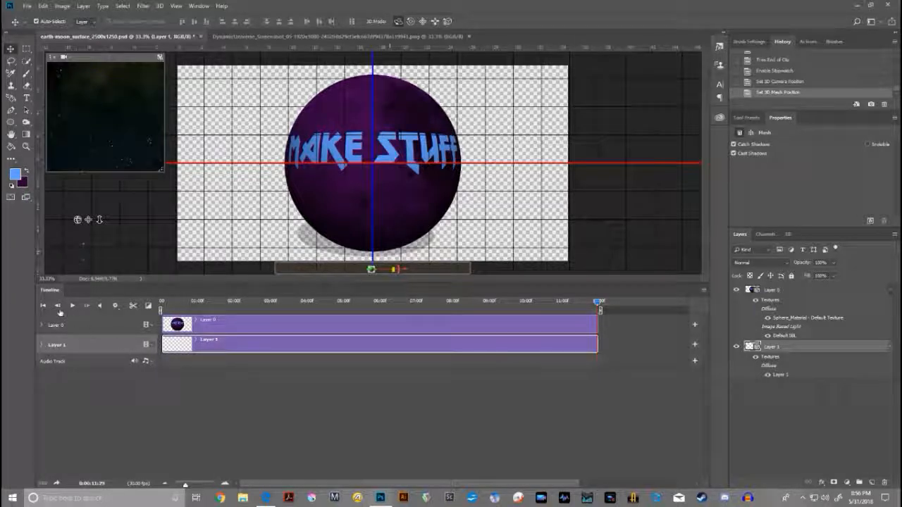
left_click(44, 307)
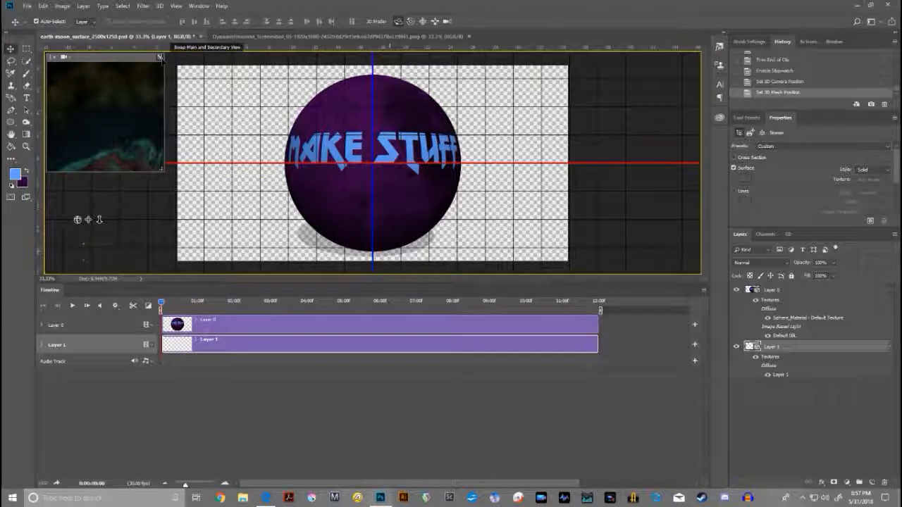
left_click(161, 57)
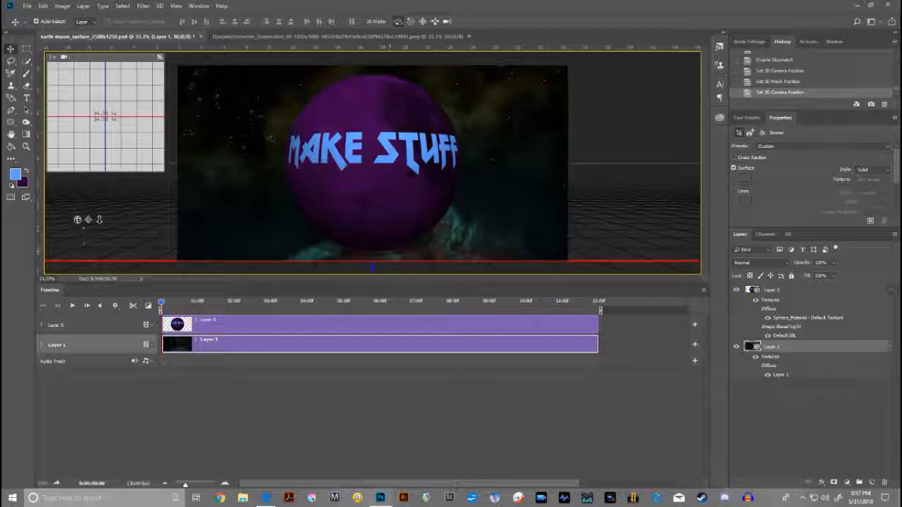
Select both the Layer 0 and Layer 1 clips and preview the animation, stopping playback shortly before 3 seconds
left_click(204, 330)
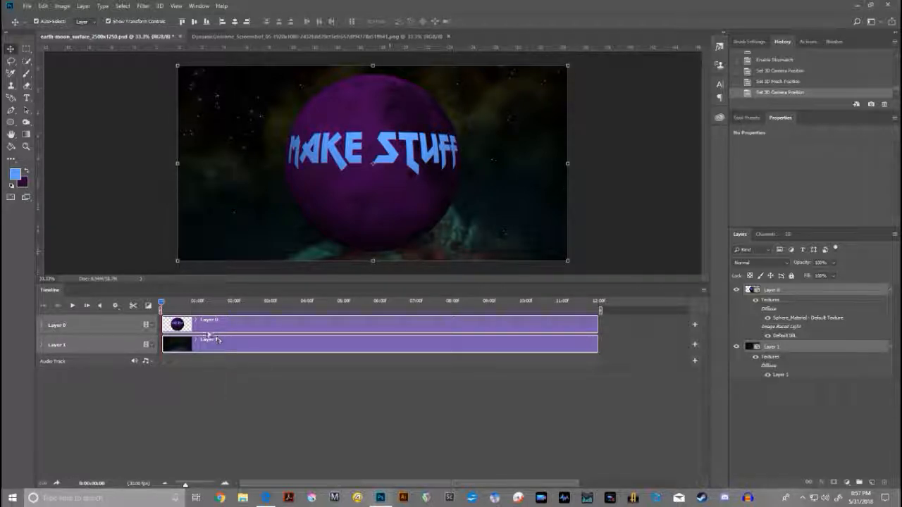
left_click(72, 307)
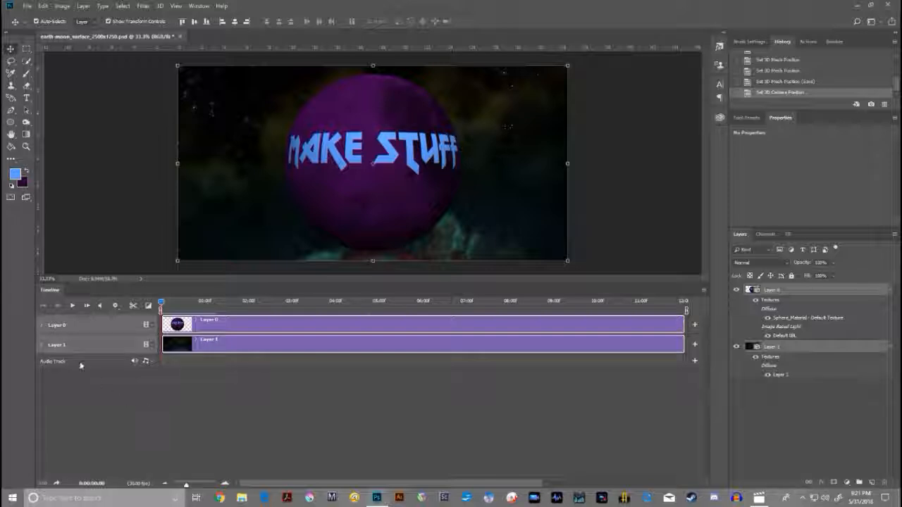
left_click(73, 305)
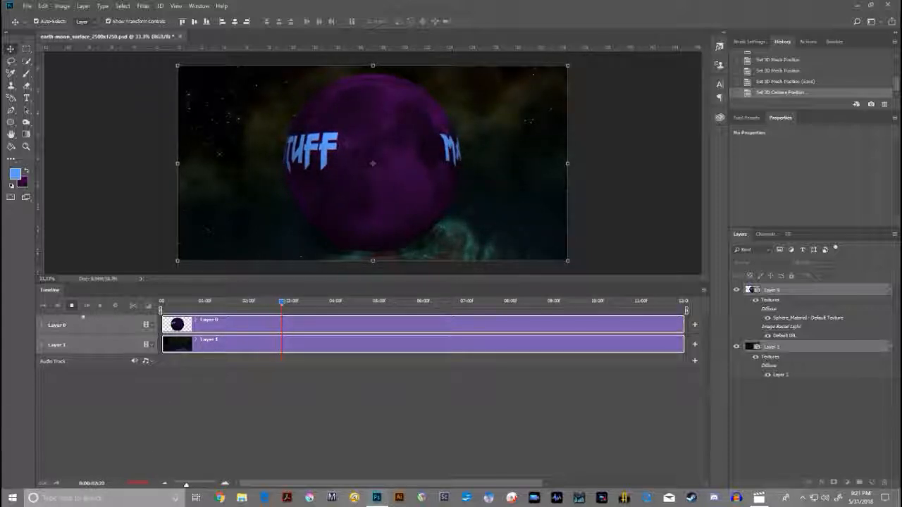
left_click(72, 306)
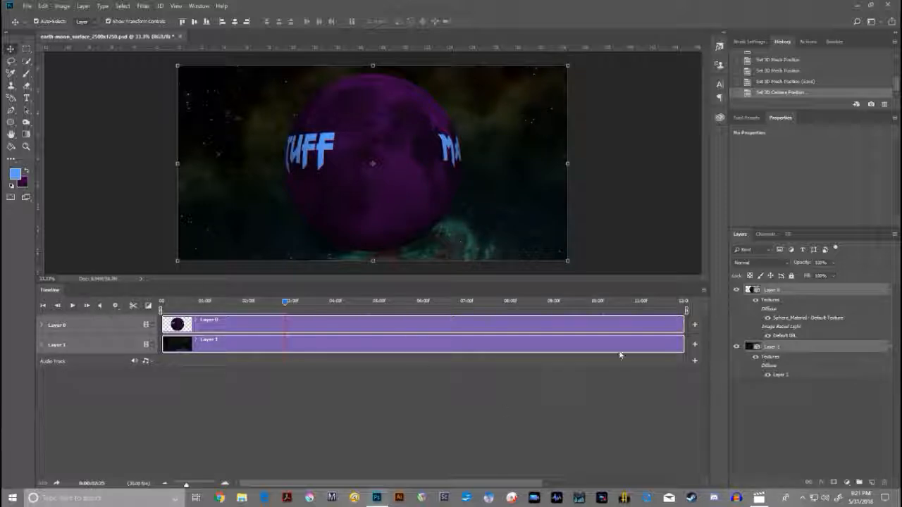
Switch to Movies & TV, watch the rendered earth-moon_surface_2500x1250 video through, and minimize the player
left_click(761, 499)
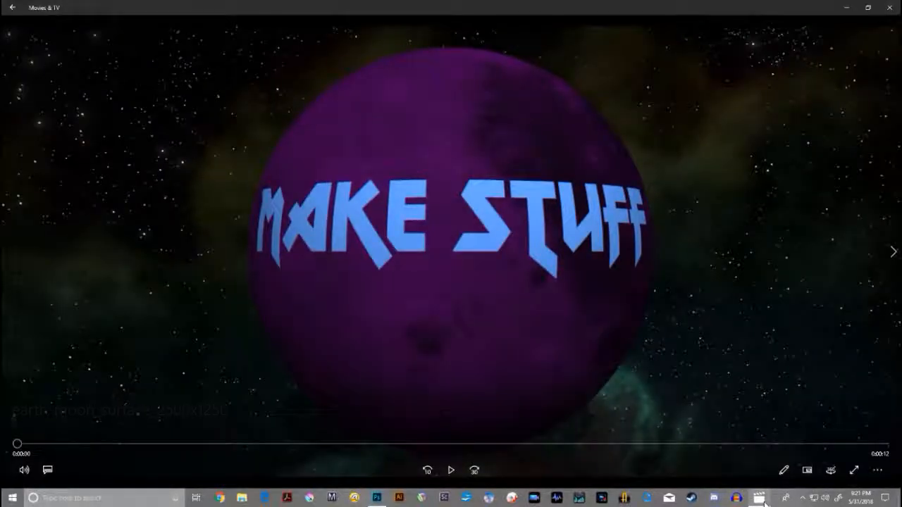
left_click(450, 471)
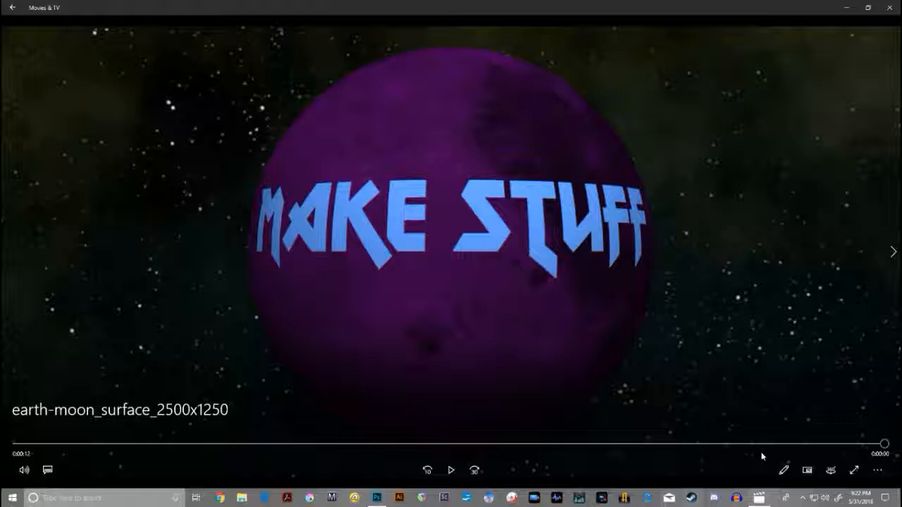
left_click(452, 476)
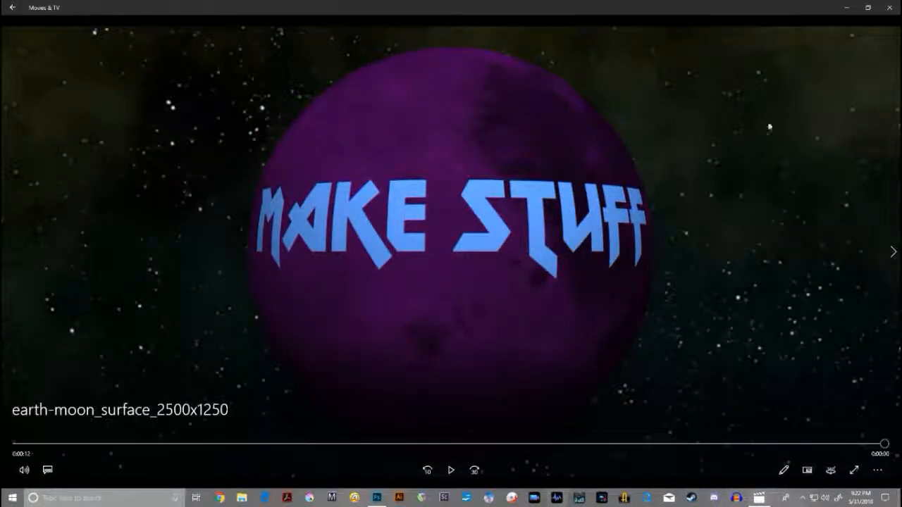
left_click(847, 7)
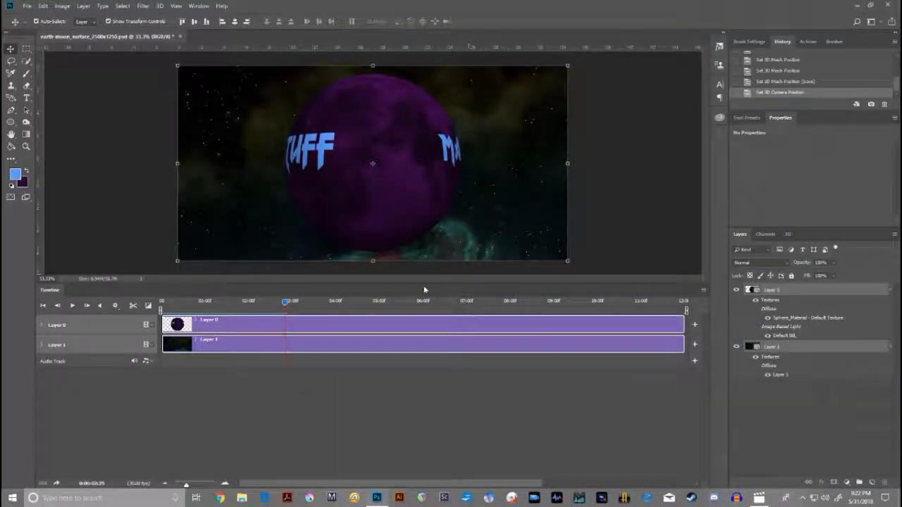
Export the animation's last frame to the Desktop as a JPG named earth-moon_surface_2500x1250 at 100% quality and 2500 x 1250 px, and check the Desktop
left_click_drag(286, 304, 695, 304)
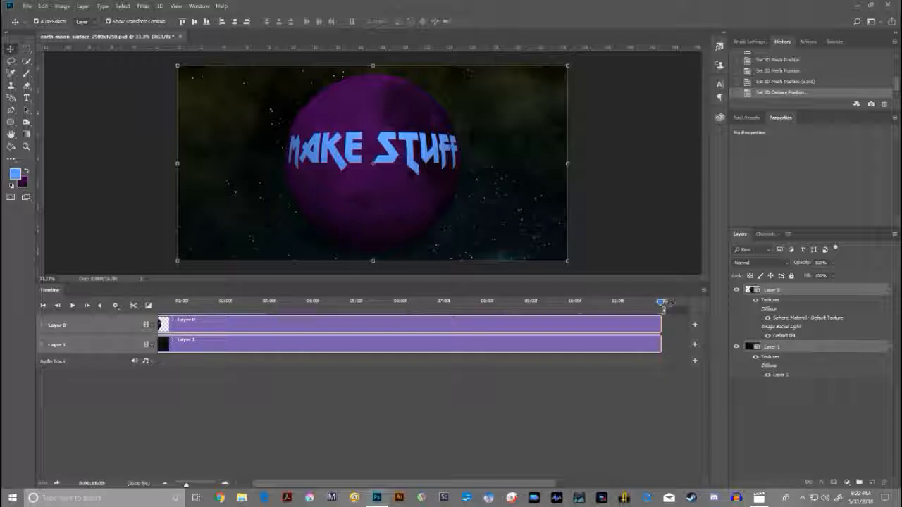
left_click(27, 5)
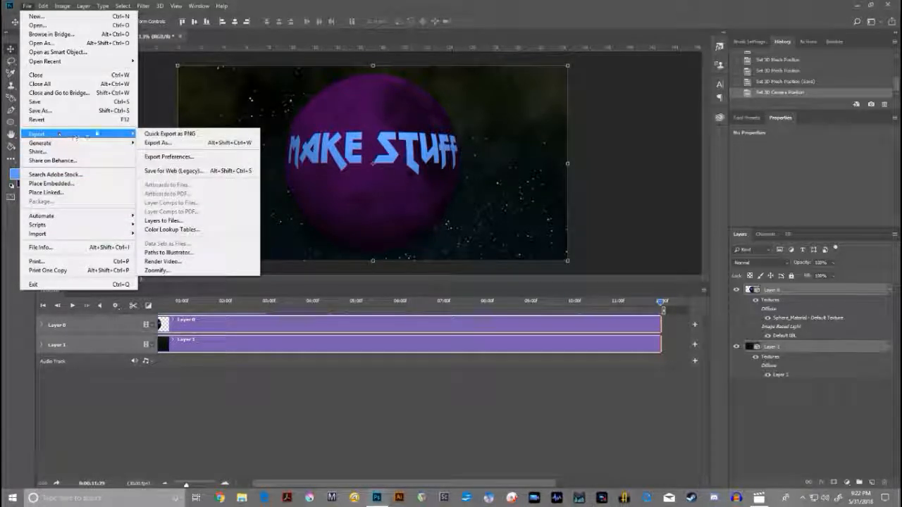
left_click(151, 143)
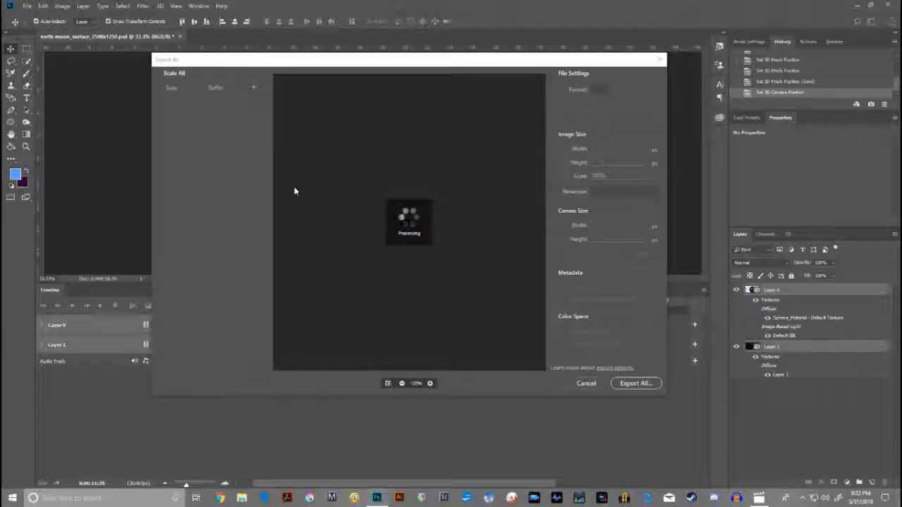
left_click(609, 92)
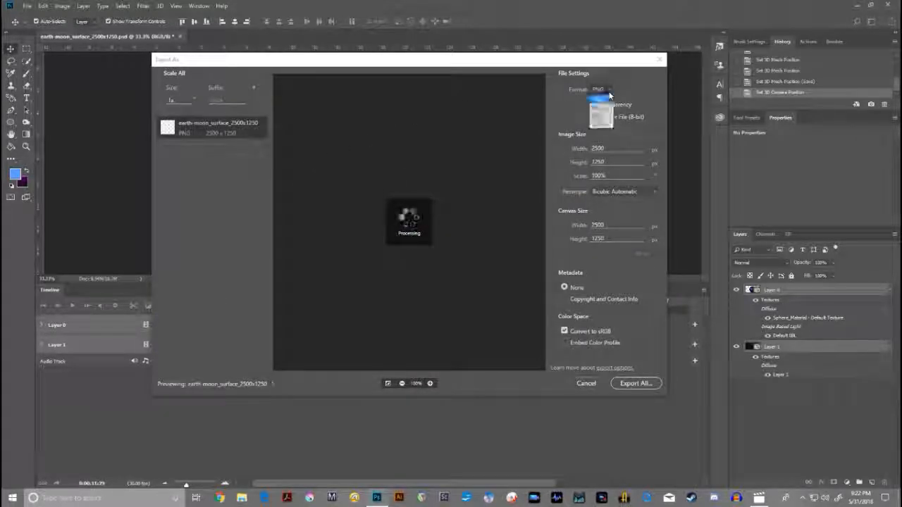
left_click(599, 106)
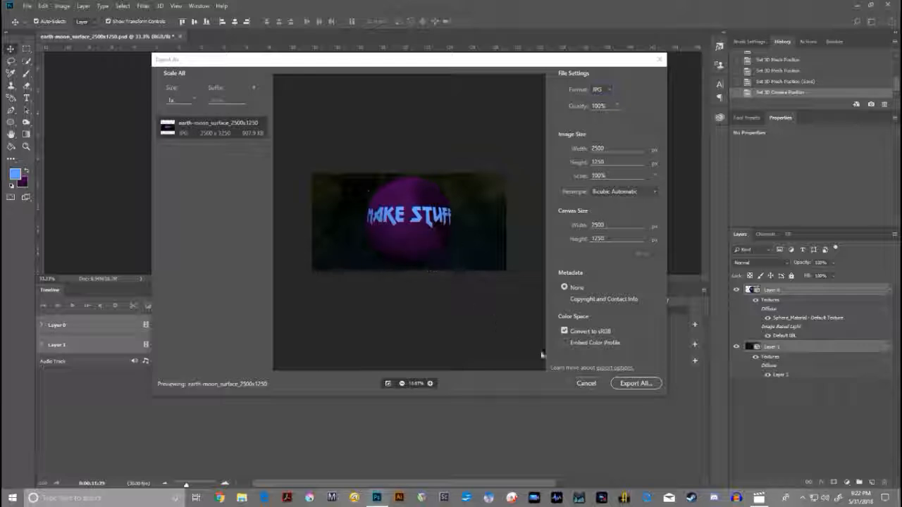
left_click(624, 386)
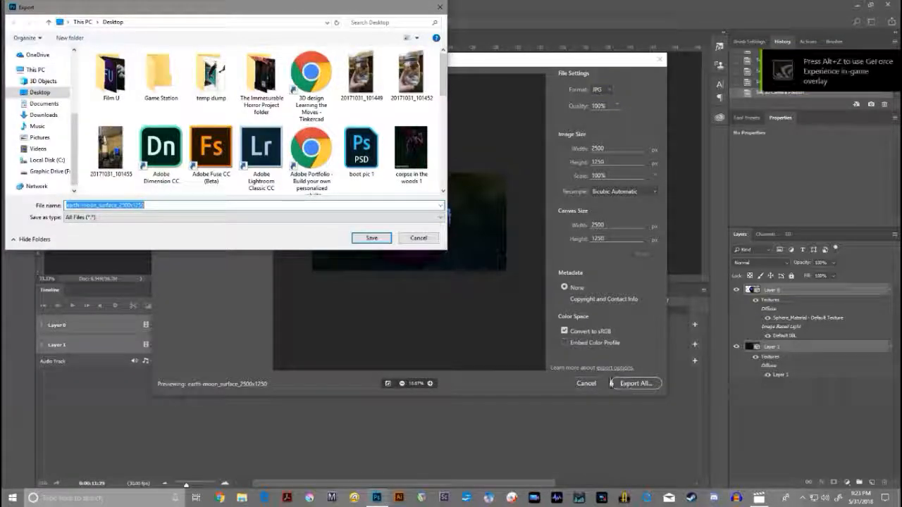
left_click(365, 239)
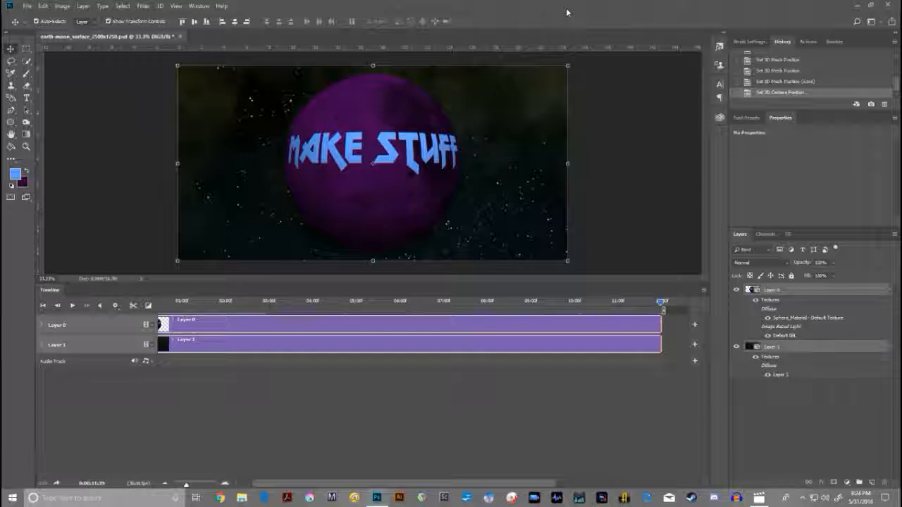
left_click(857, 7)
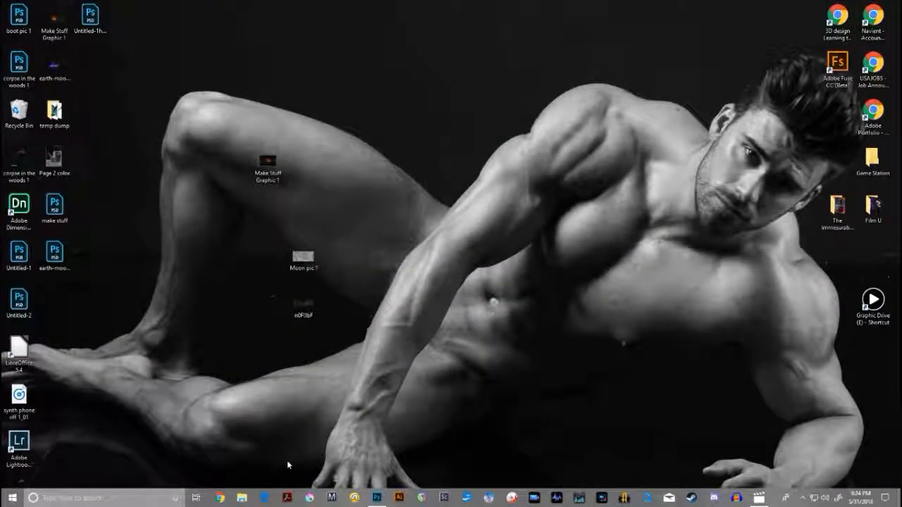
left_click(377, 498)
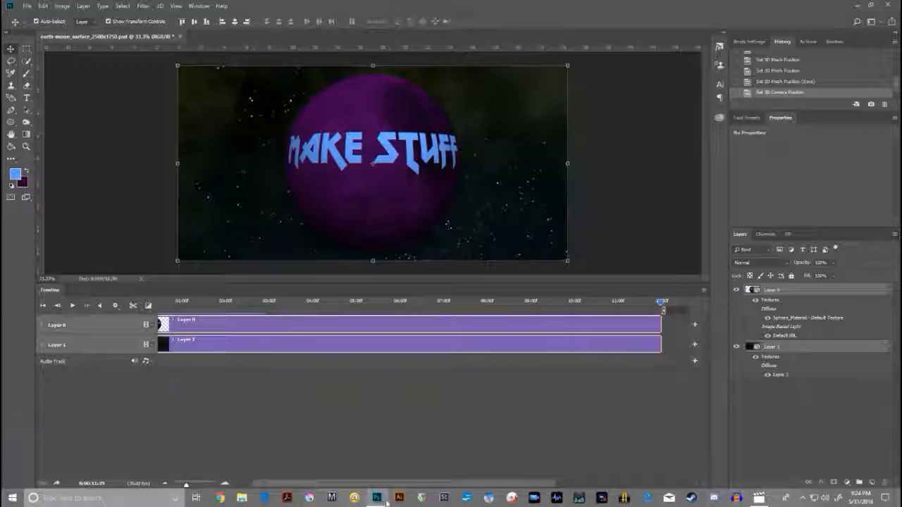